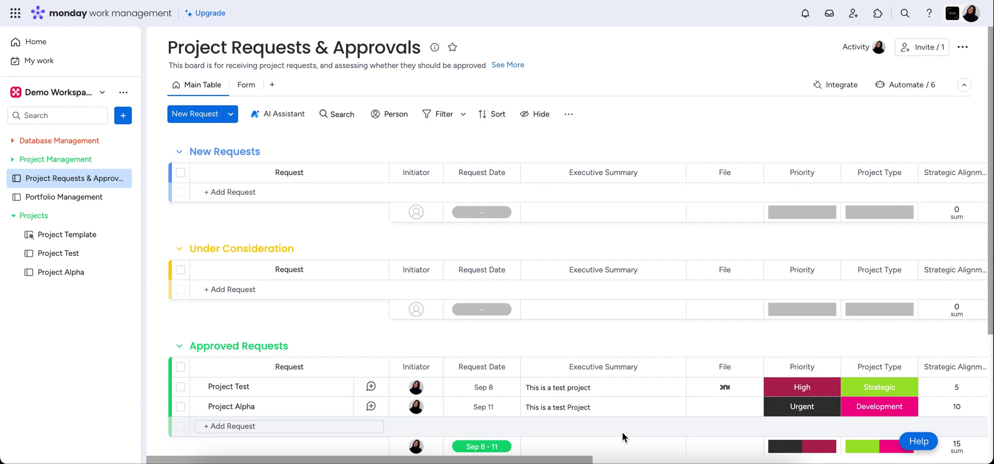
Step: Open the Portfolio Management board and review its project columns from status and timeline through to budget and project links
click(73, 197)
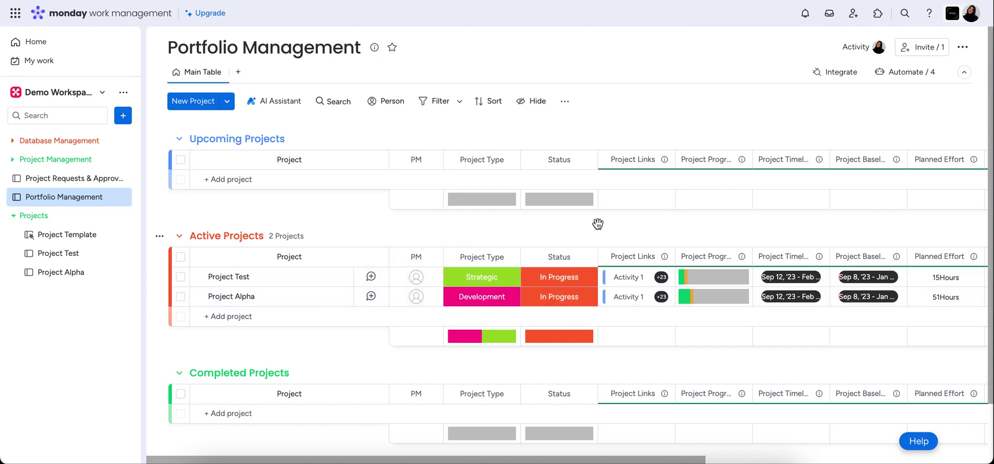
scroll(758, 312, right, 3)
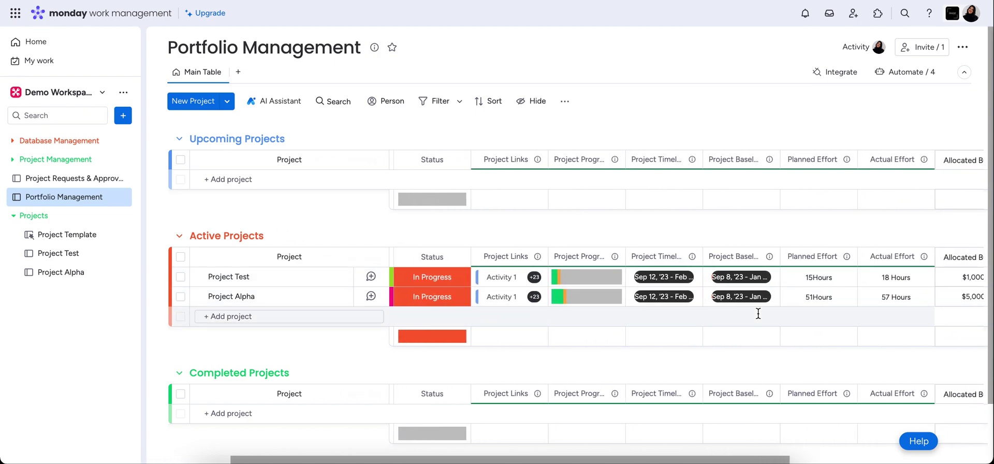
scroll(758, 313, right, 5)
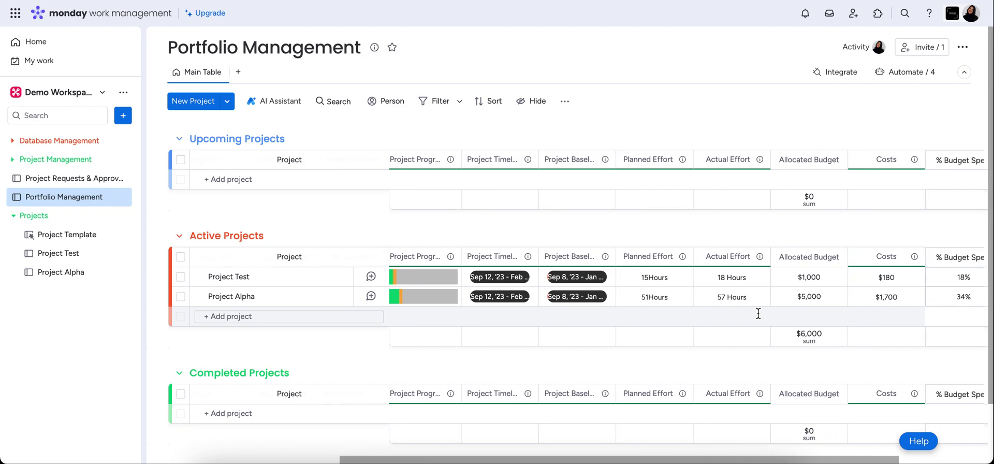
scroll(758, 314, right, 2)
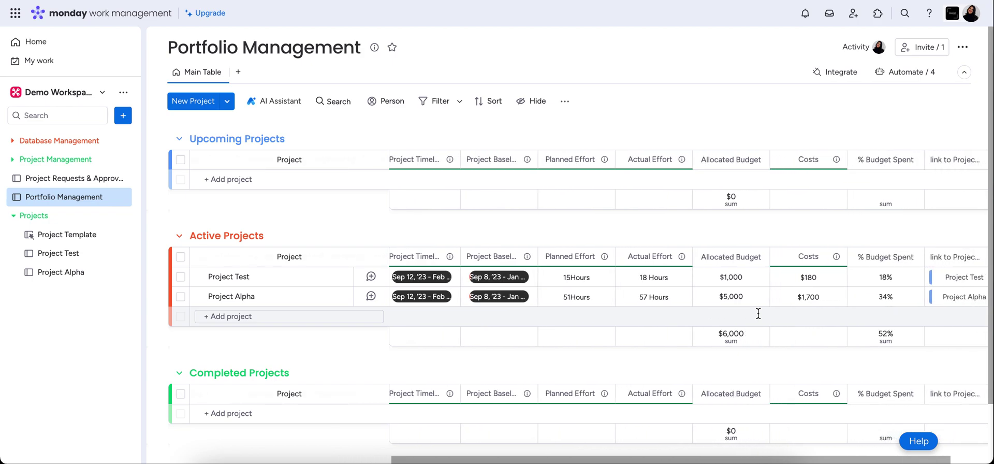
scroll(758, 314, left, 5)
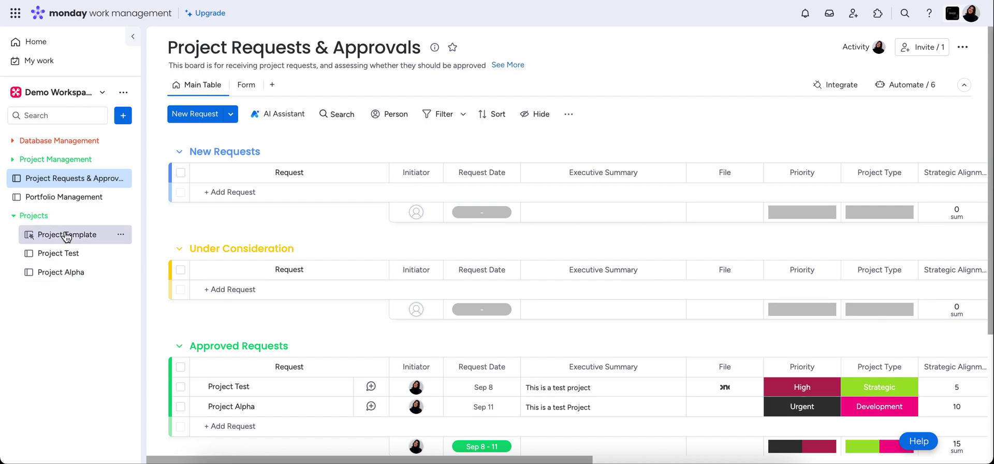
click(69, 205)
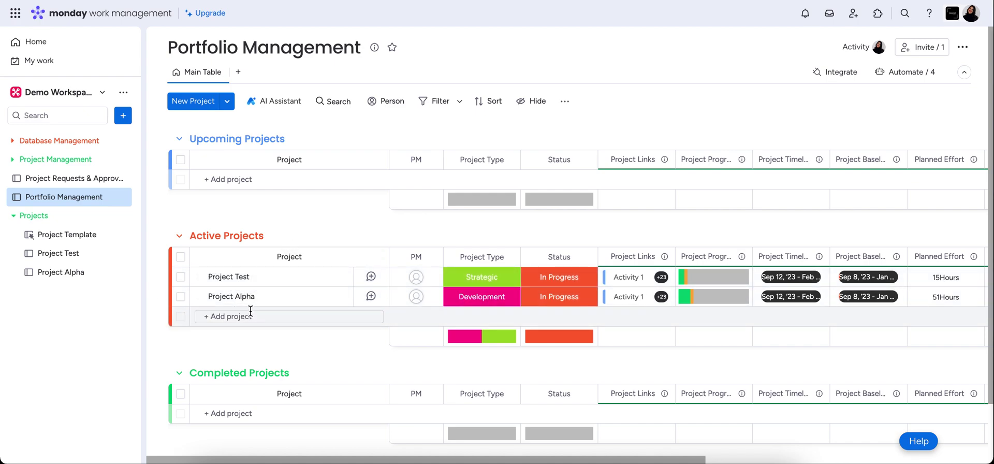
Step: Open the Project Alpha board and examine its phase groups, activity statuses, dates and dependencies
click(78, 273)
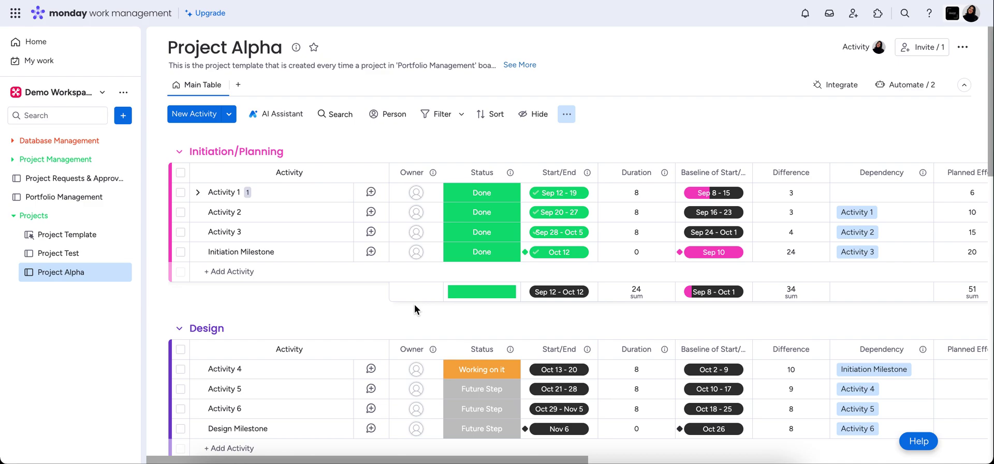
scroll(415, 309, down, 3)
scroll(416, 309, down, 1)
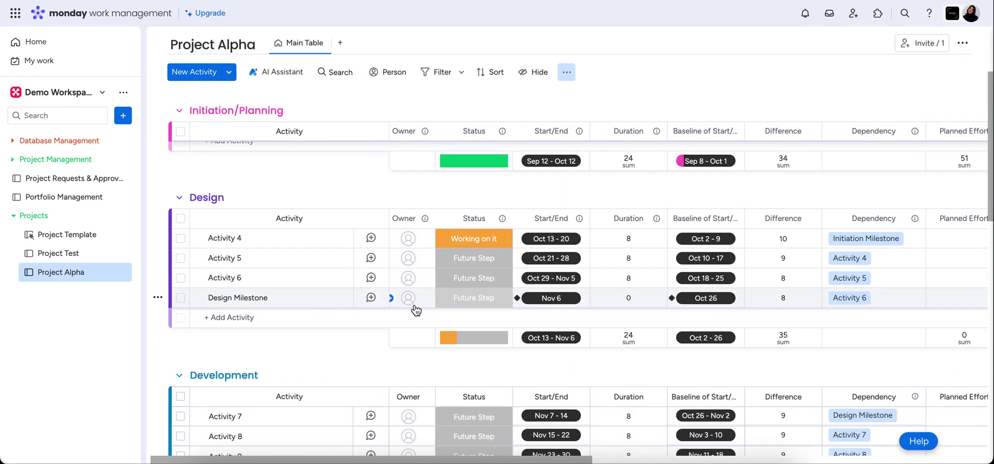
scroll(416, 309, up, 2)
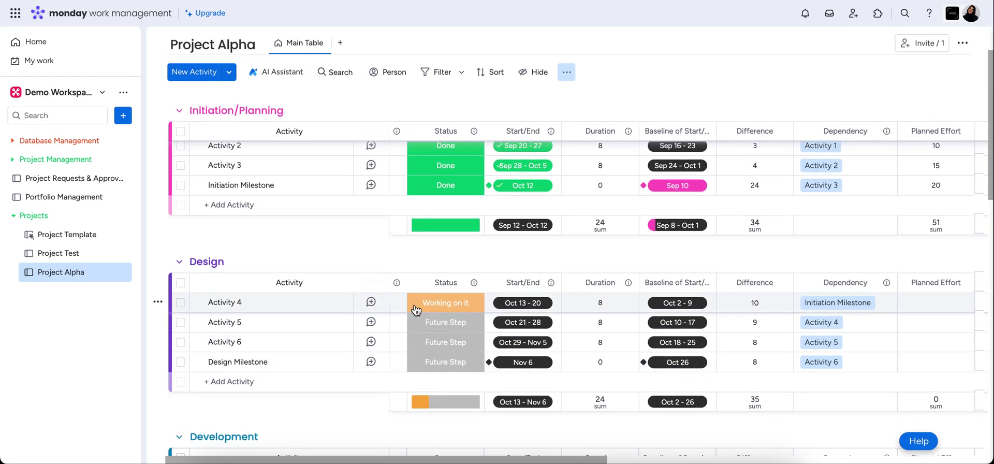
scroll(416, 309, up, 1)
scroll(416, 309, left, 1)
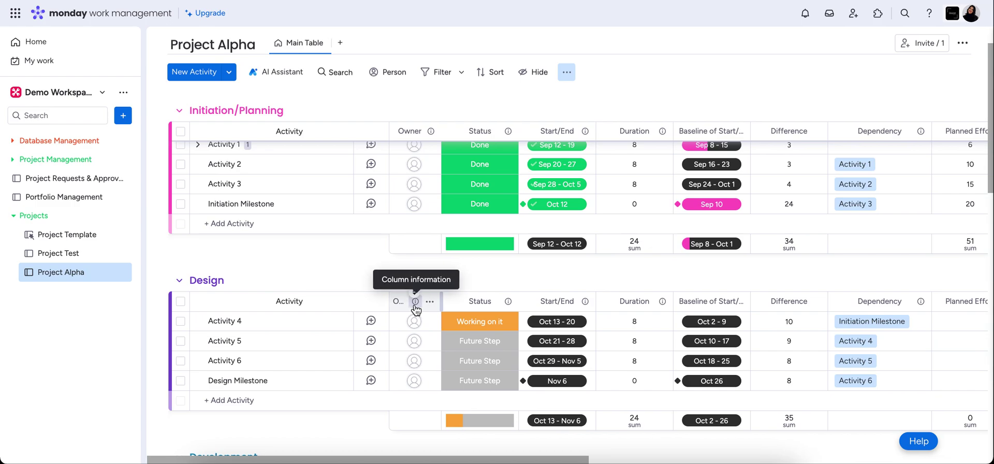
scroll(416, 310, right, 2)
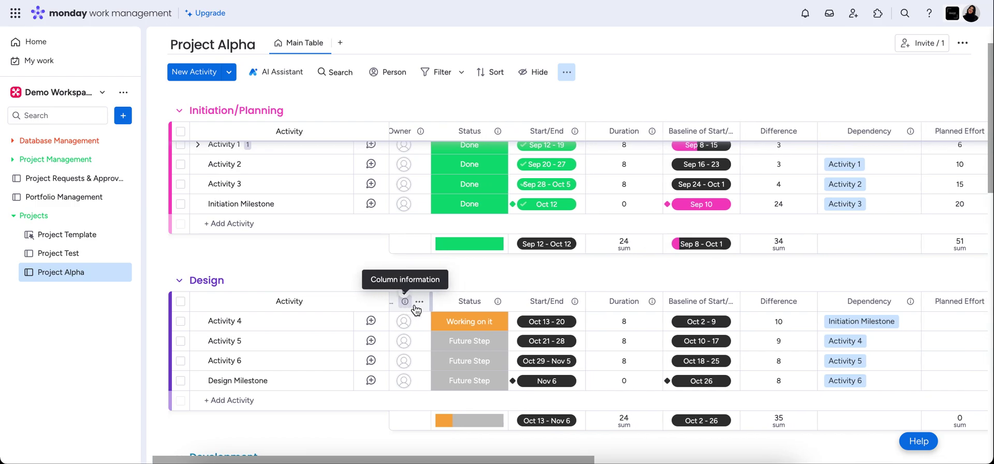
Step: Open the form of the Project Requests & Approvals board and review its fields down to Customer Benefit
click(74, 184)
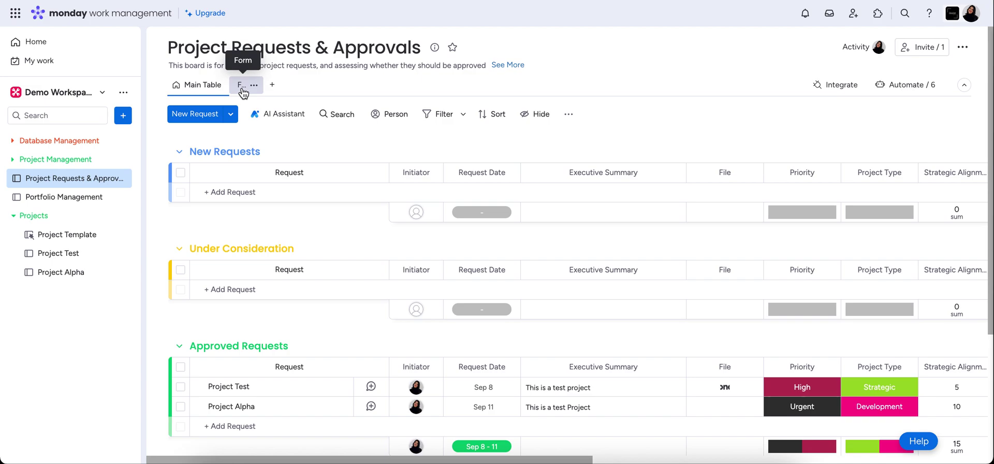
click(242, 87)
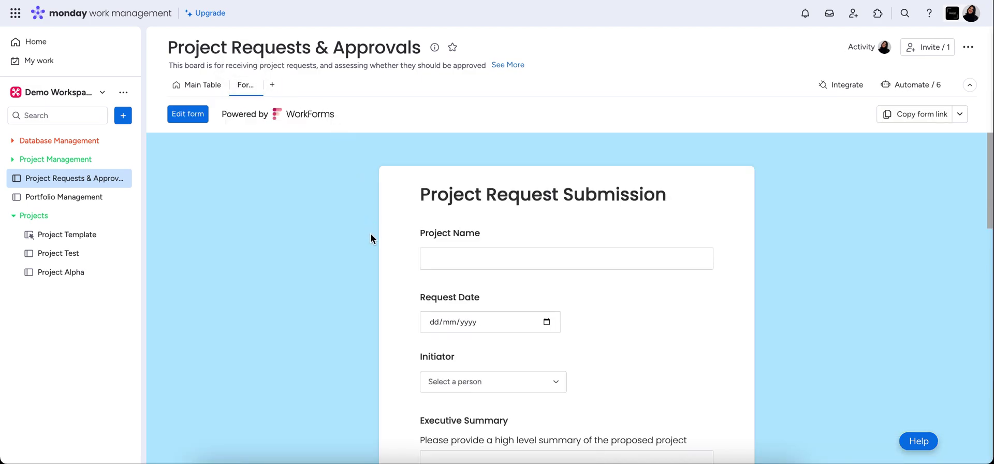
scroll(427, 234, down, 2)
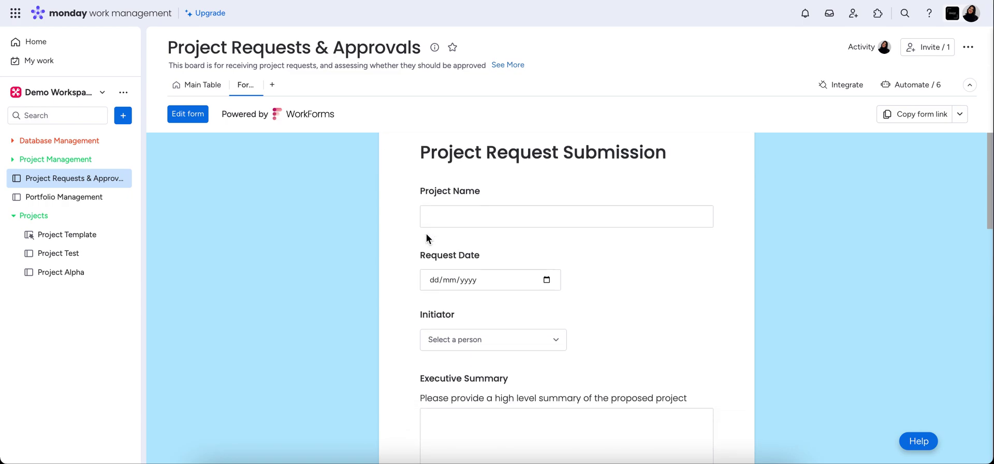
scroll(427, 233, down, 3)
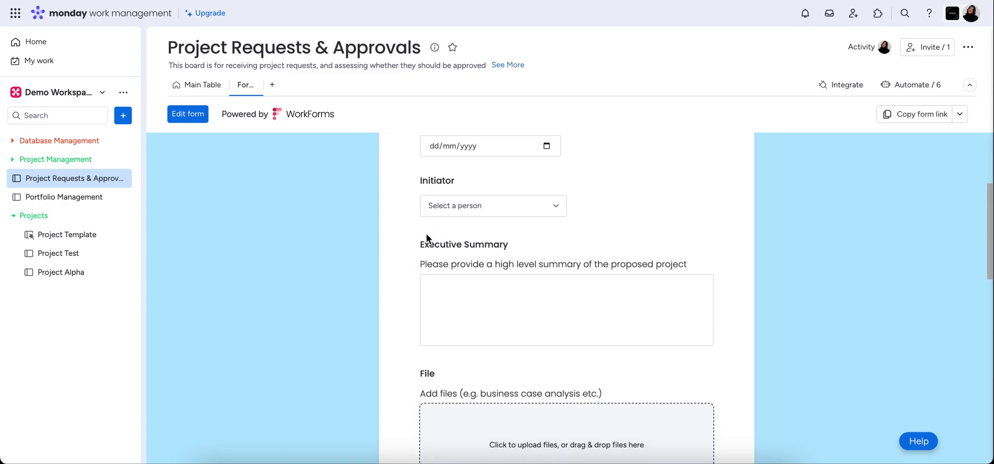
scroll(427, 233, down, 4)
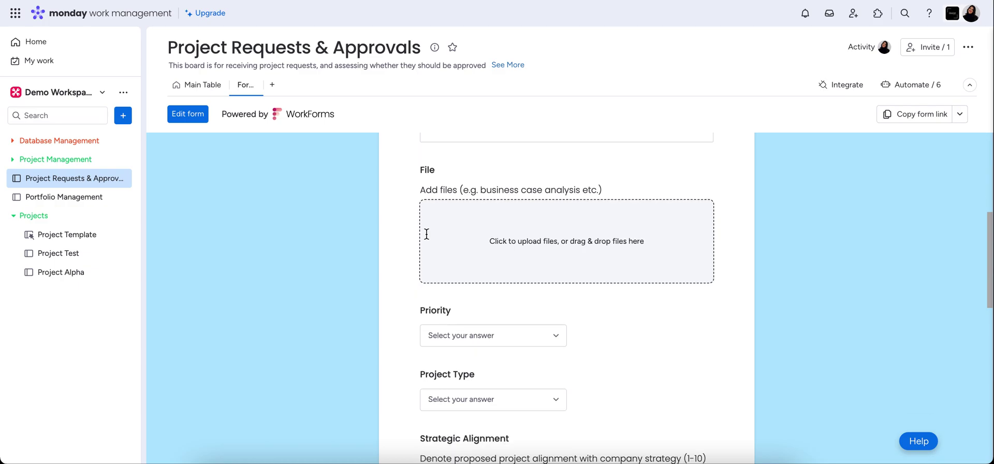
scroll(426, 235, down, 1)
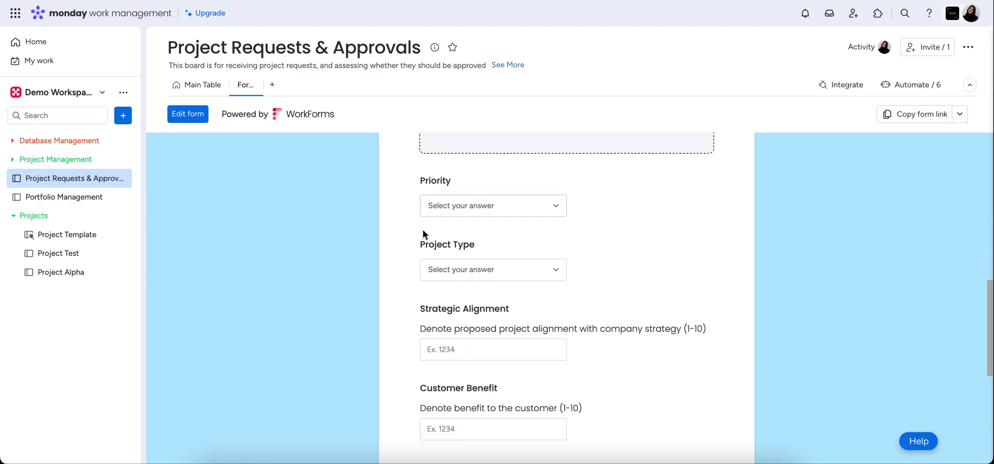
Step: Return to the main table of the Project Requests & Approvals board and look across its columns
click(201, 88)
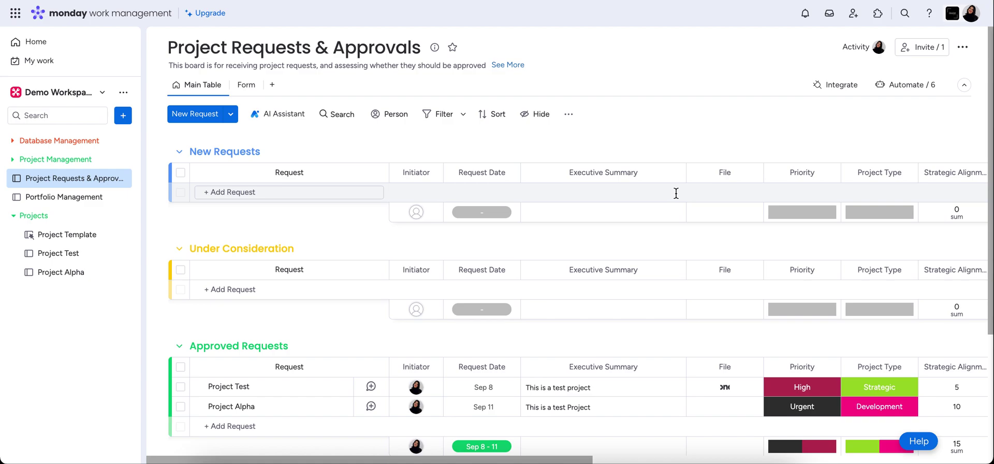
scroll(757, 158, right, 5)
scroll(757, 158, left, 5)
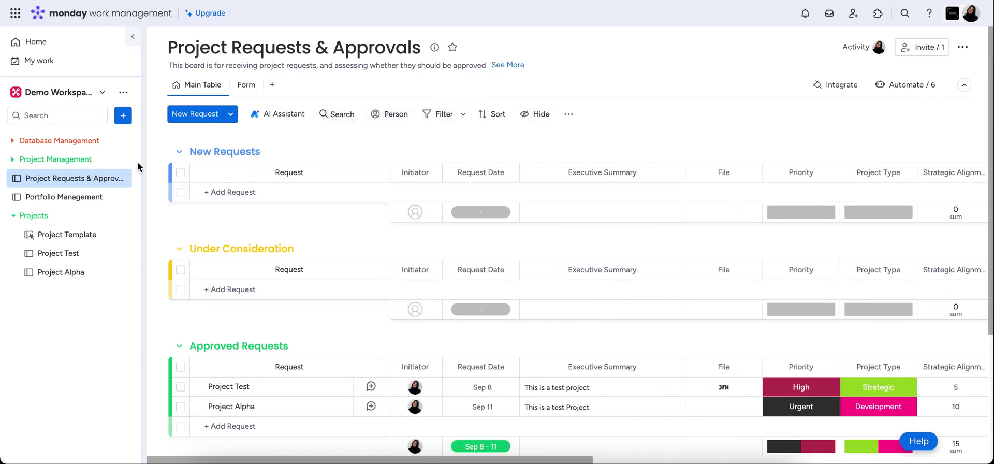
Step: Reopen the Project Request Submission form and enter "Project Romeo" as the project name
click(243, 85)
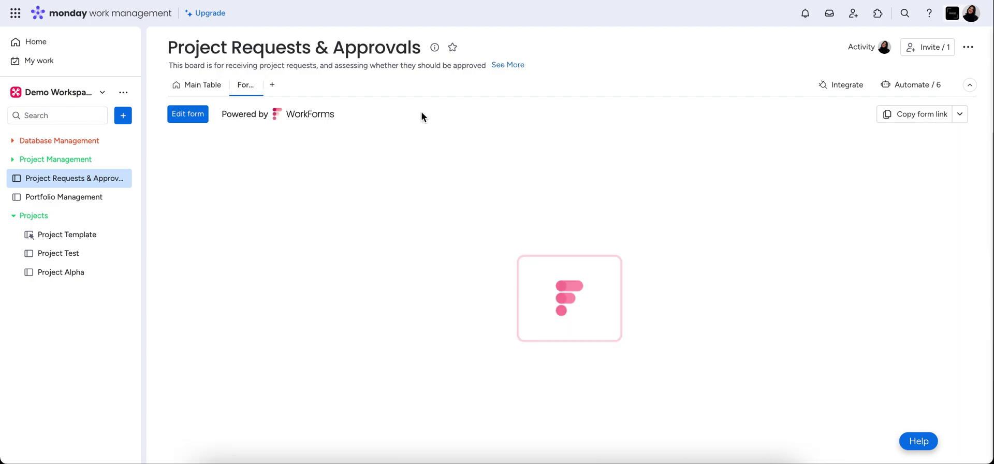
click(569, 261)
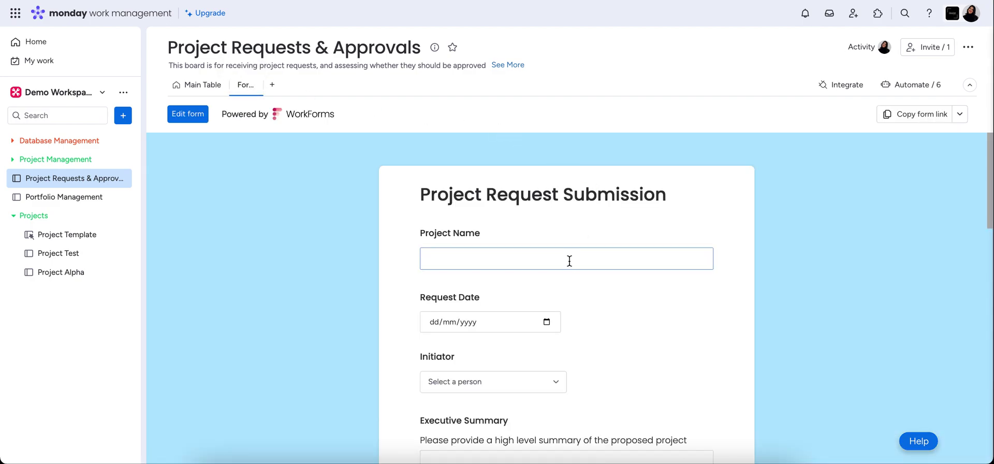
text(Project Romeo)
Step: Set the request date to 11/09/2023 and choose the listed director as the initiator
scroll(689, 321, down, 3)
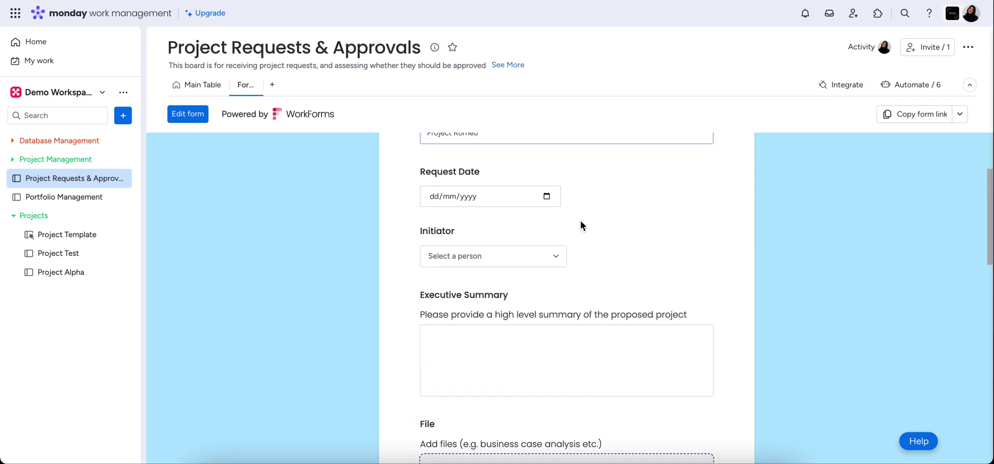
click(546, 195)
click(450, 285)
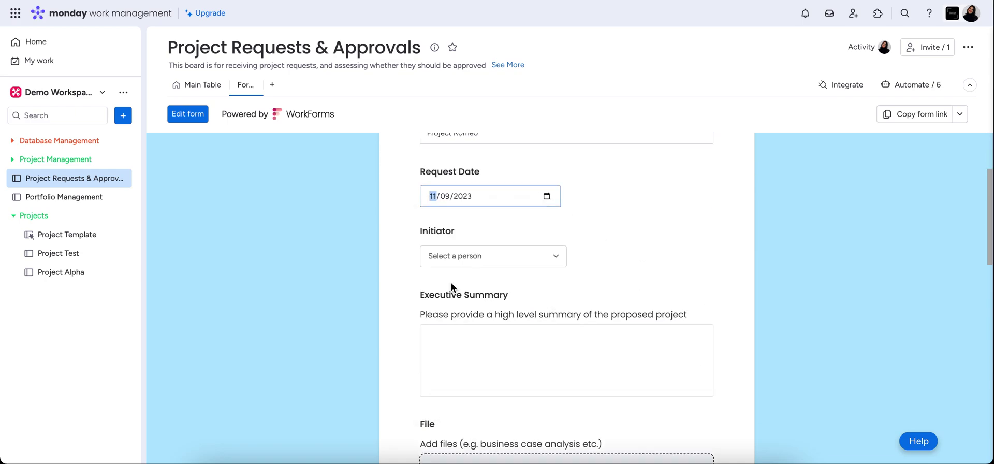
click(504, 255)
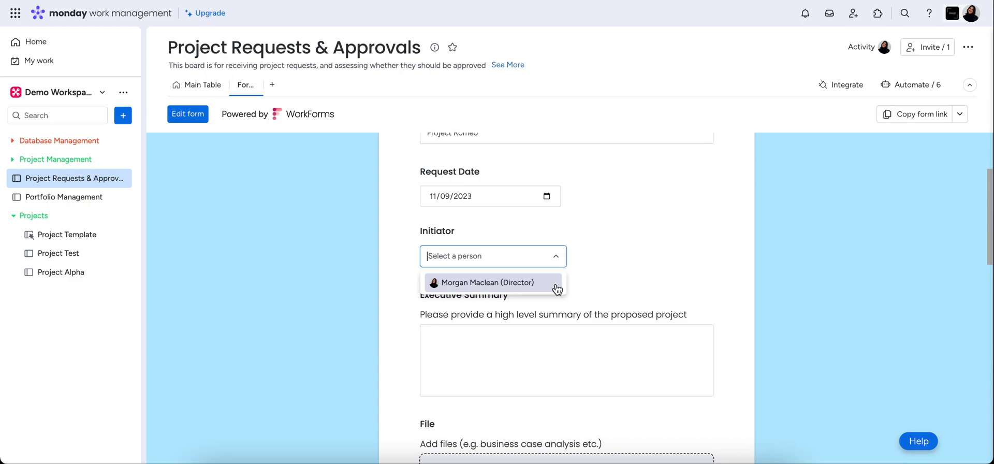
click(472, 292)
Step: Fill in the executive summary with "Project Romeo is about a strategic project for TAA"
click(509, 384)
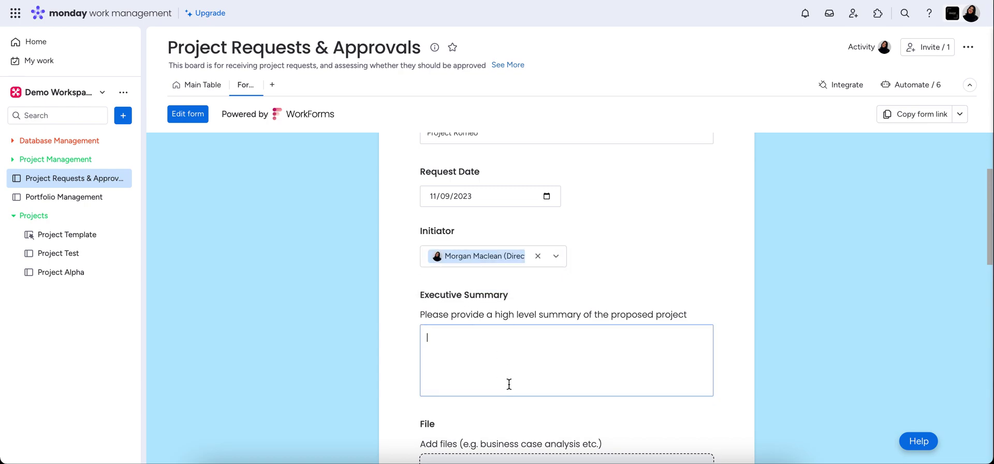
text(Project Romep)
key(BackSpace)
text(o is about)
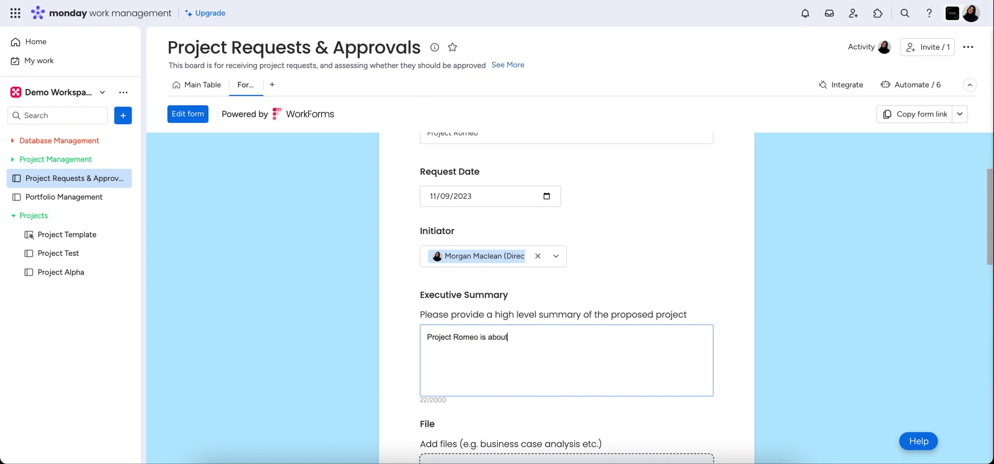
text( a strategic project for TAA)
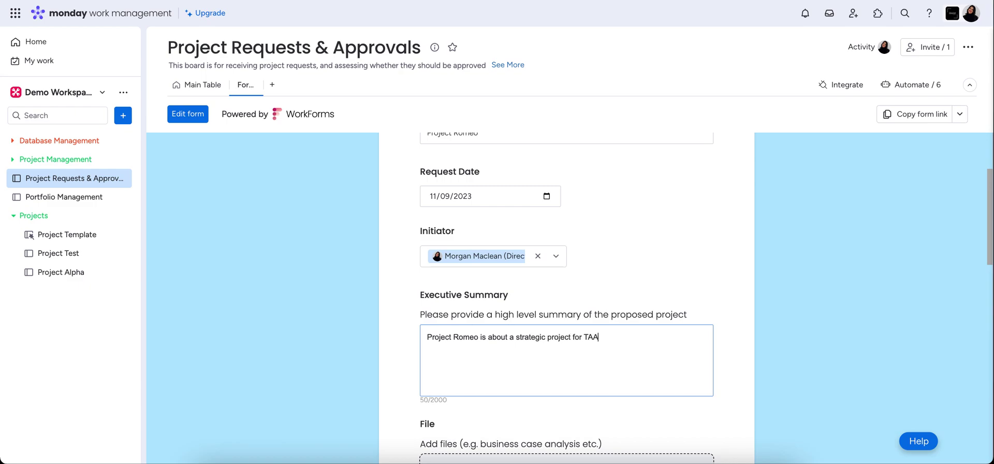
click(676, 269)
scroll(676, 269, down, 3)
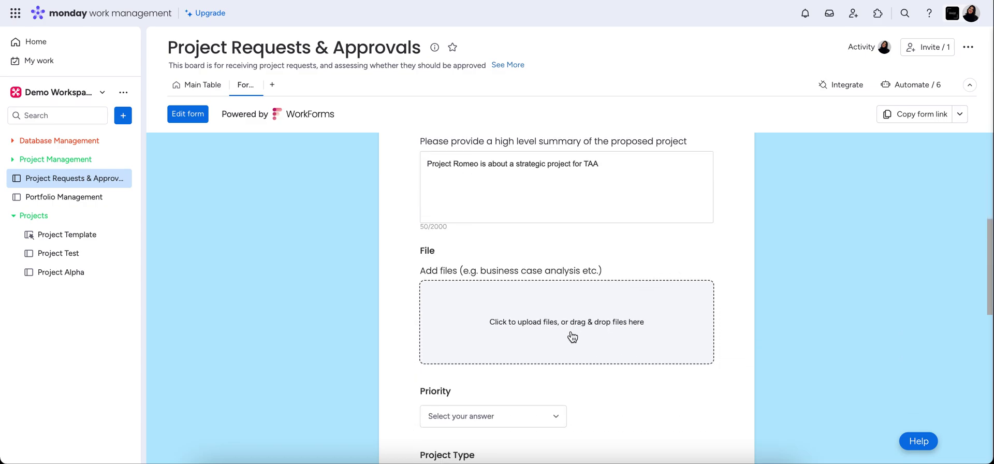
click(570, 334)
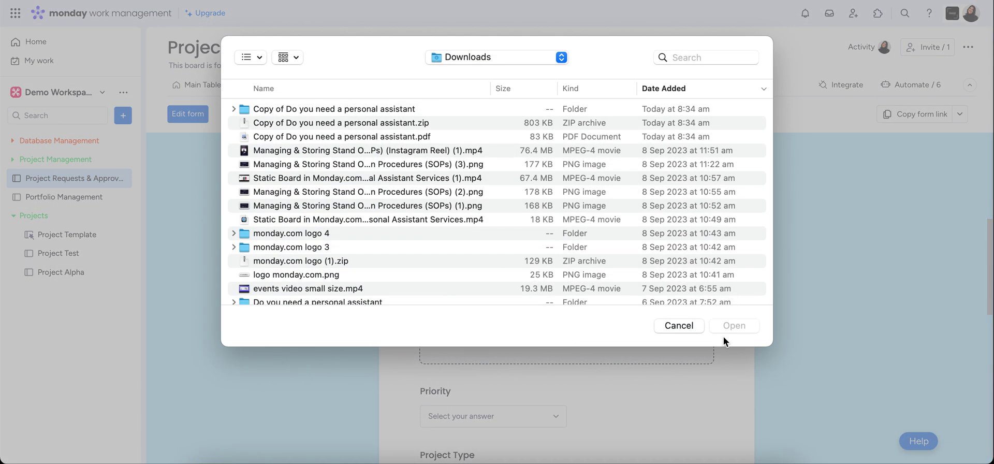
click(691, 326)
Step: Set the request's priority to Medium and its project type to Strategic
scroll(603, 317, down, 2)
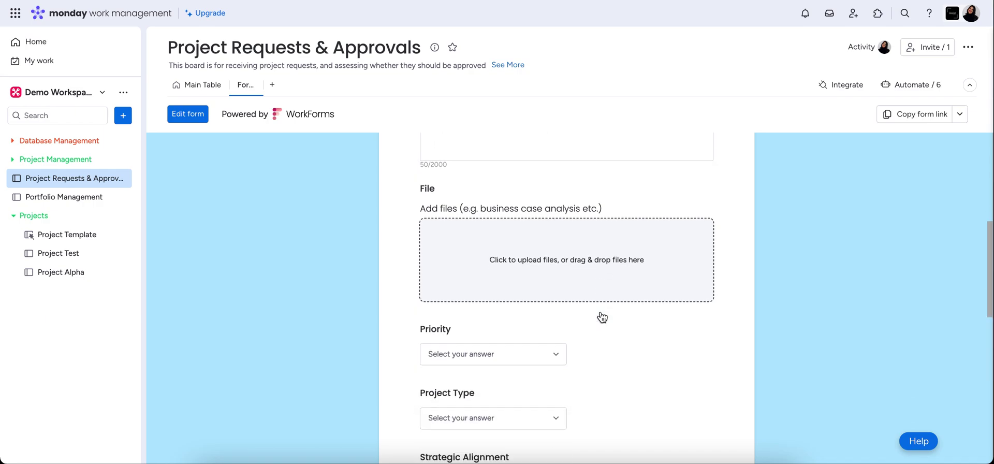
scroll(603, 317, down, 3)
click(553, 280)
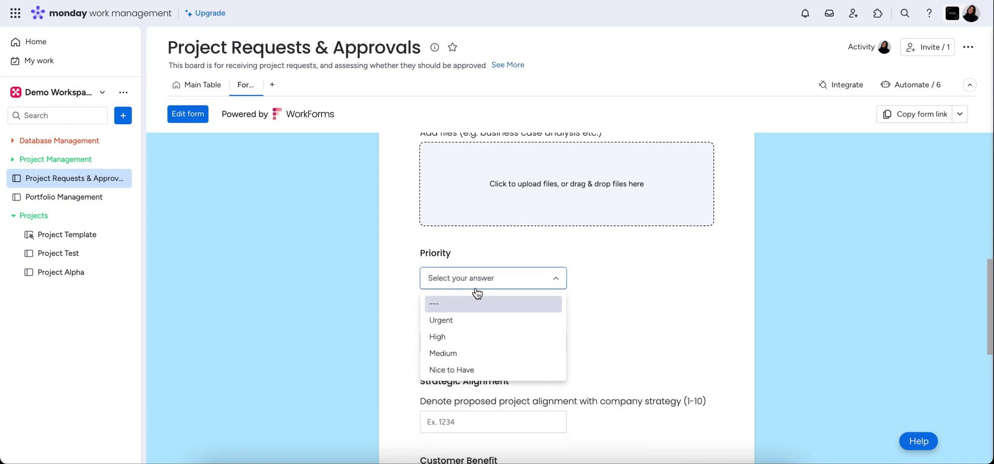
click(473, 354)
click(506, 347)
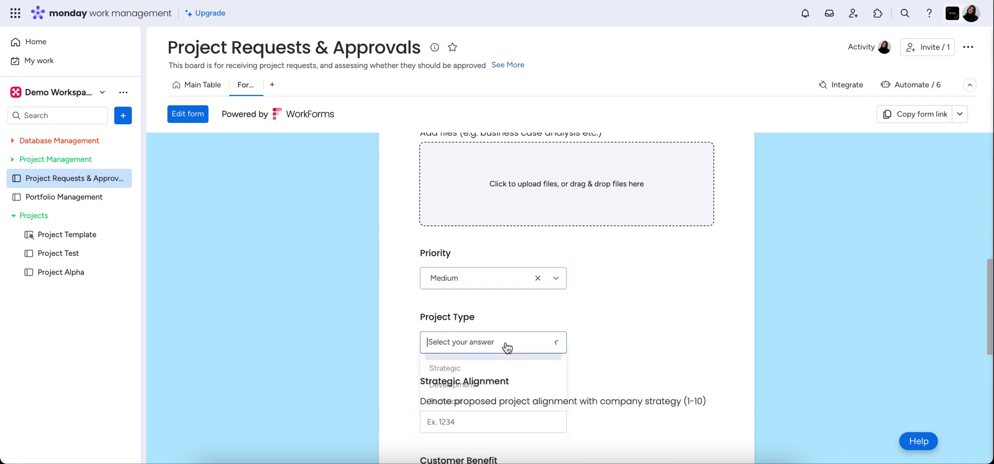
click(480, 385)
Step: Rate the request's Strategic Alignment and Customer Benefit at 10 each in the submission form
scroll(612, 336, down, 1)
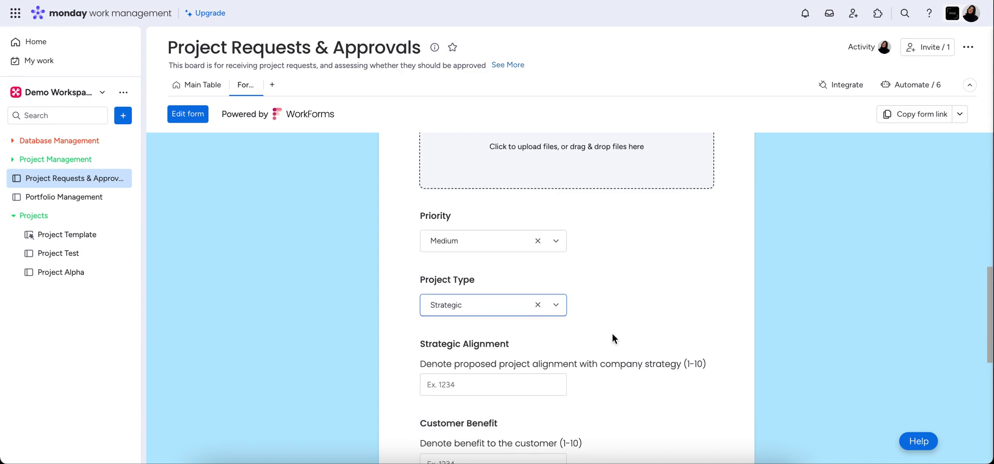
scroll(613, 336, down, 3)
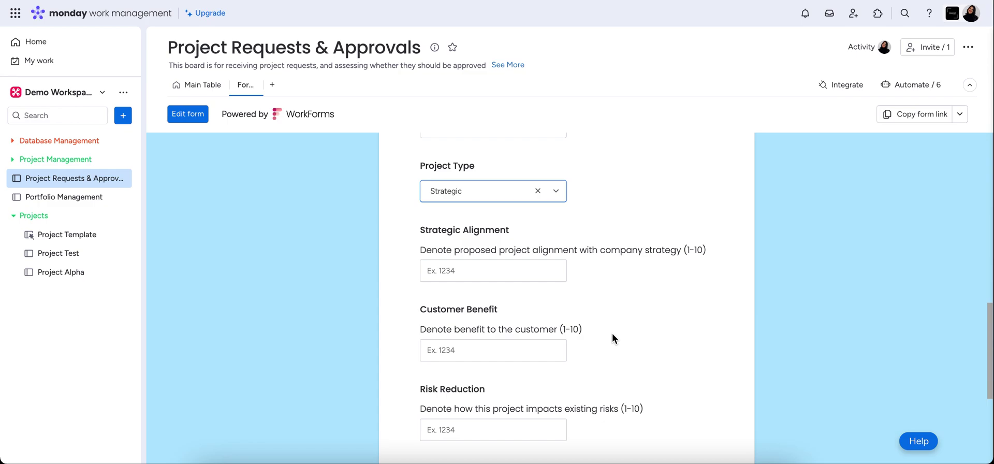
click(473, 270)
text(1)
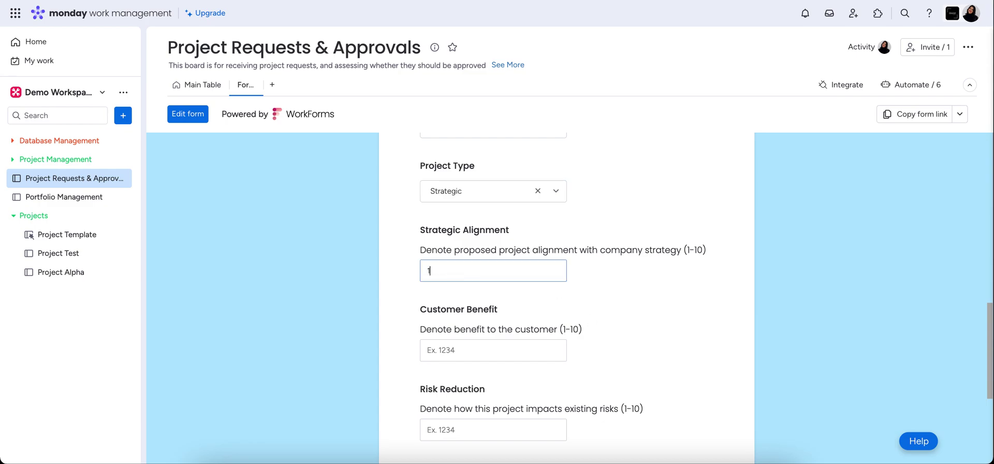
text(0)
click(468, 350)
text(10)
Step: Rate the request's Risk Reduction and Commercial Benefit at 10 each
scroll(471, 347, down, 3)
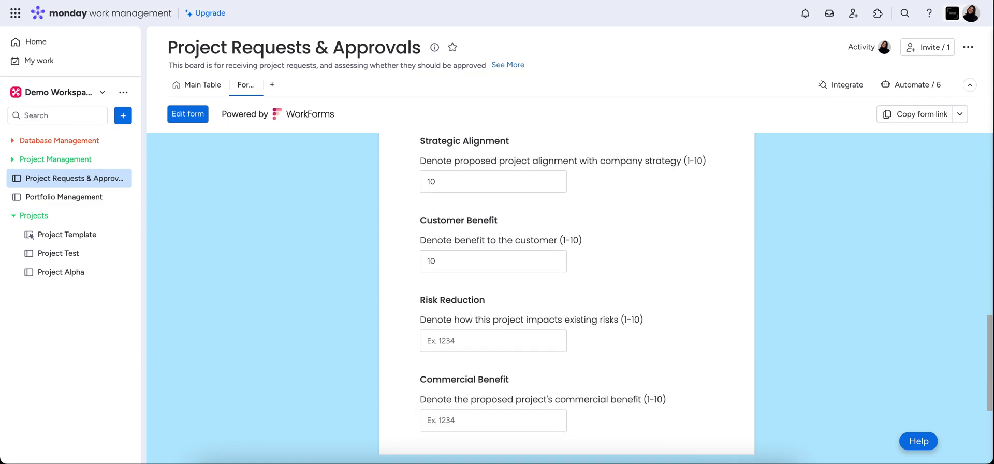
click(492, 298)
text(10)
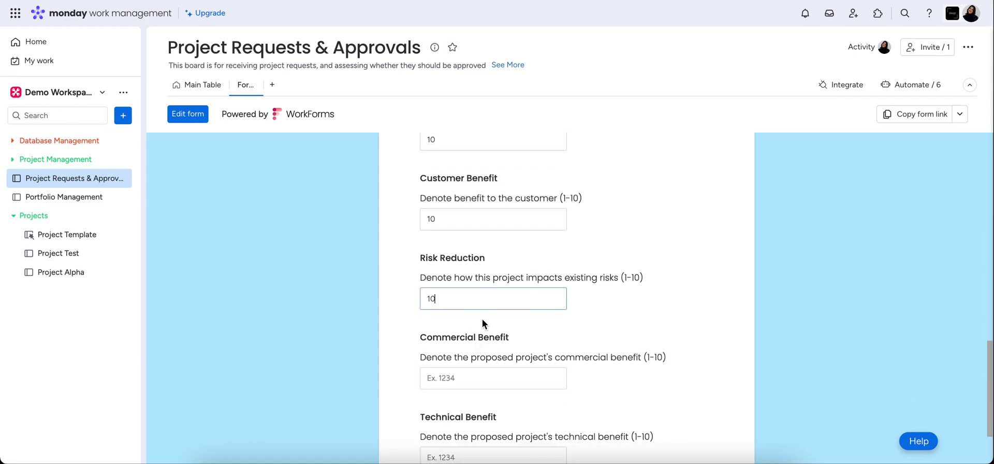
click(473, 374)
text(10)
Step: Rate the Technical Benefit at 10 and submit the Project Romeo request form
scroll(473, 375, down, 3)
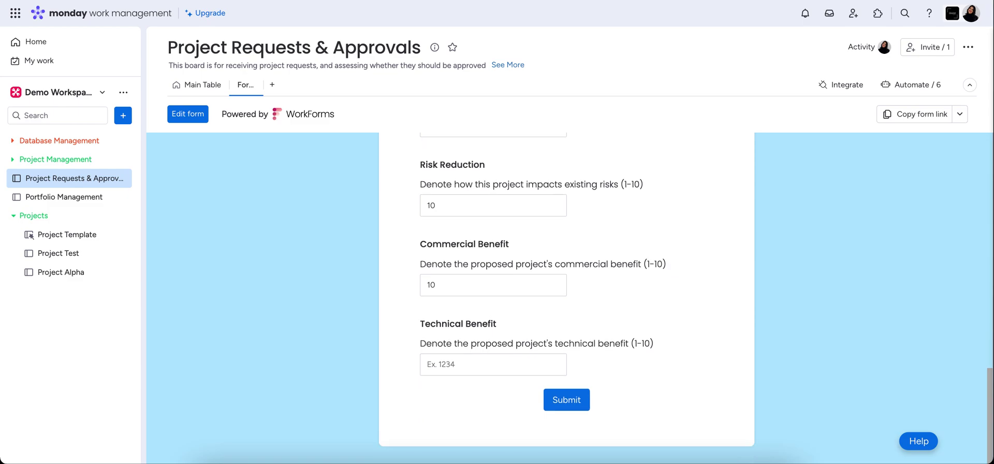
click(477, 367)
text(10)
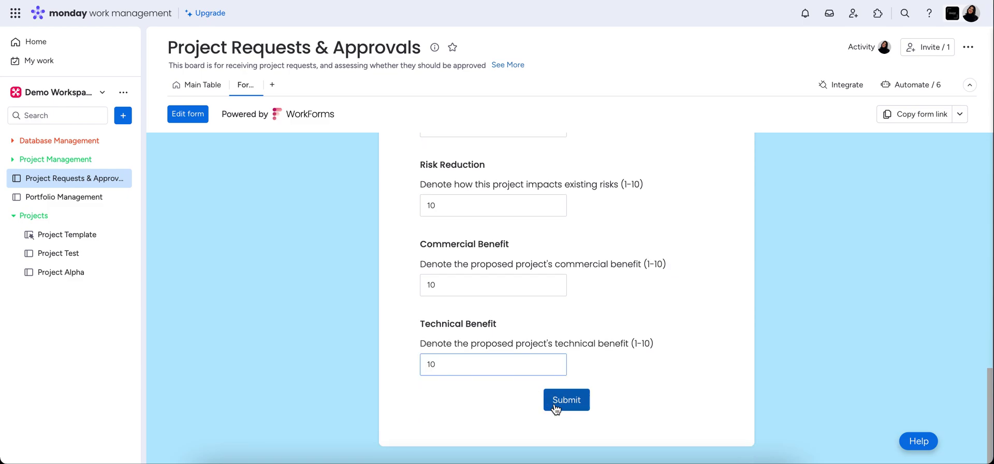
click(560, 408)
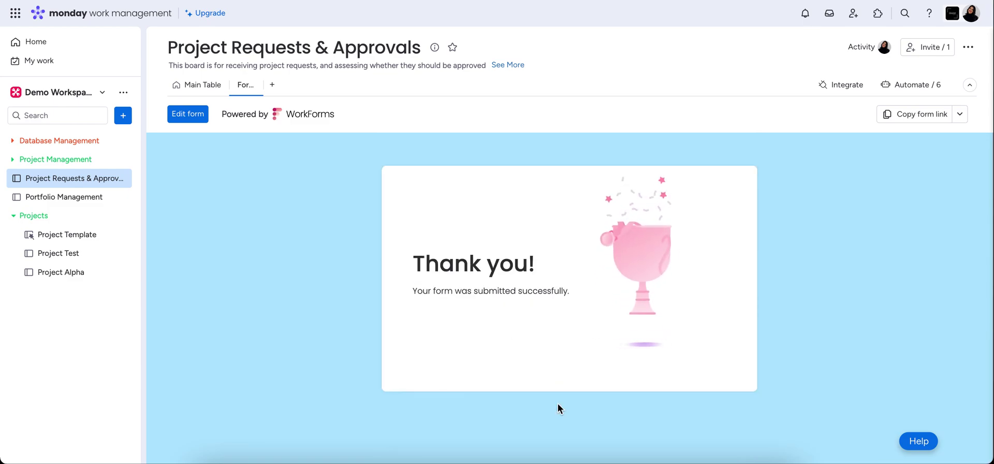
Step: Return to the main table of project requests and examine Project Romeo's submitted details, benefit ratings and project score
click(199, 93)
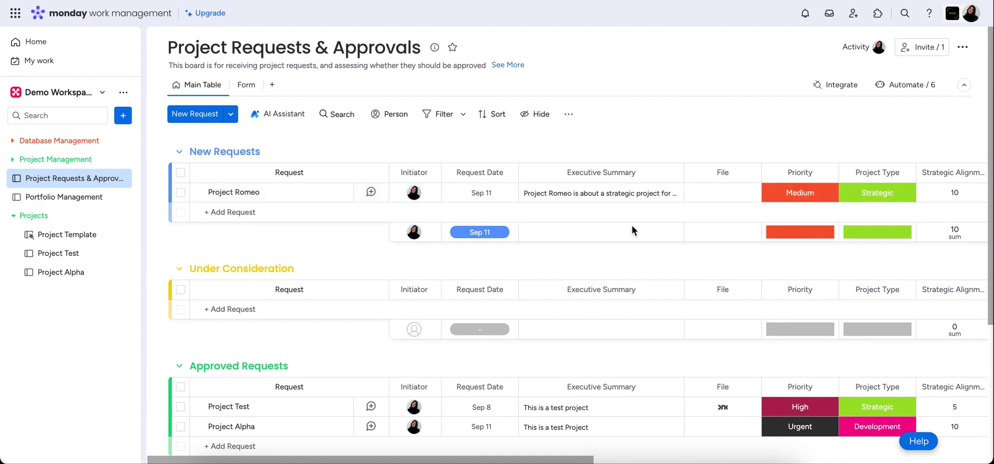
scroll(632, 224, right, 3)
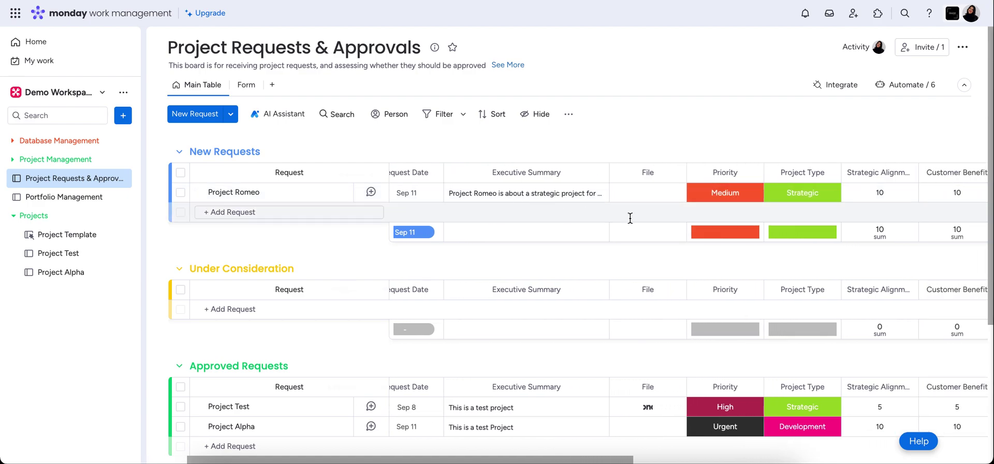
scroll(686, 218, right, 5)
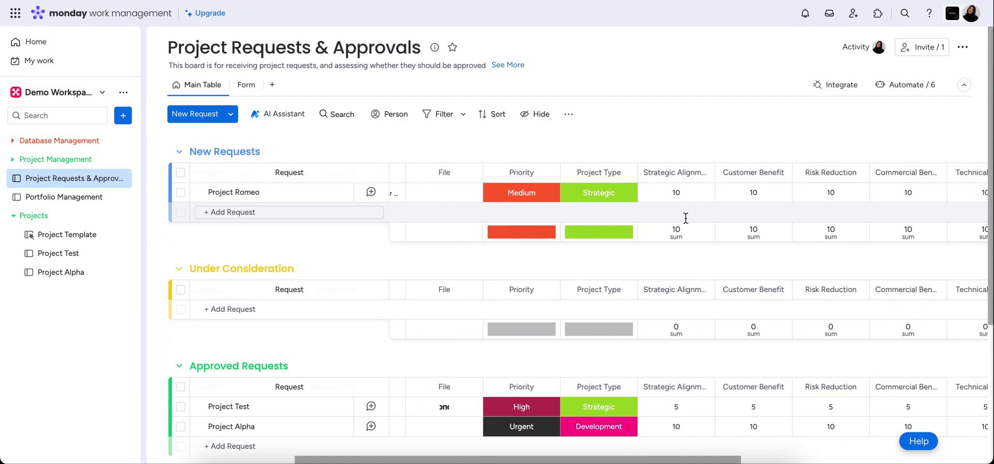
scroll(685, 218, right, 4)
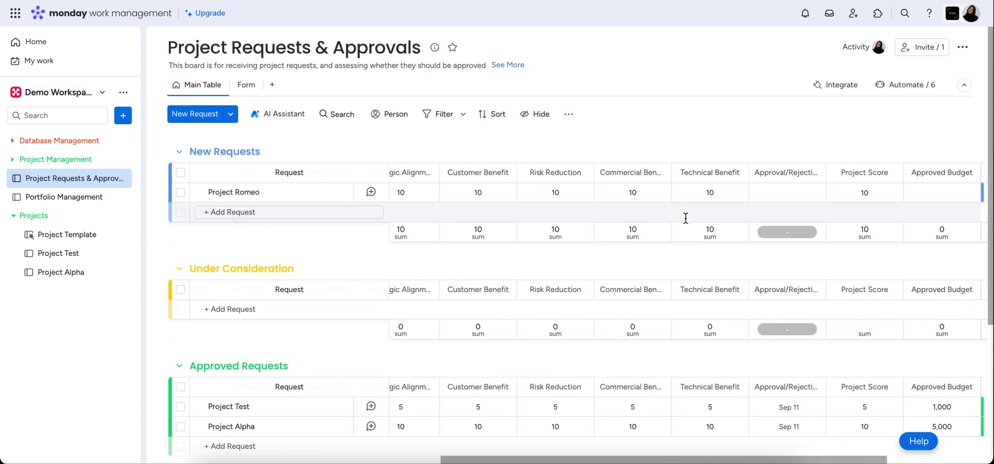
scroll(686, 218, right, 1)
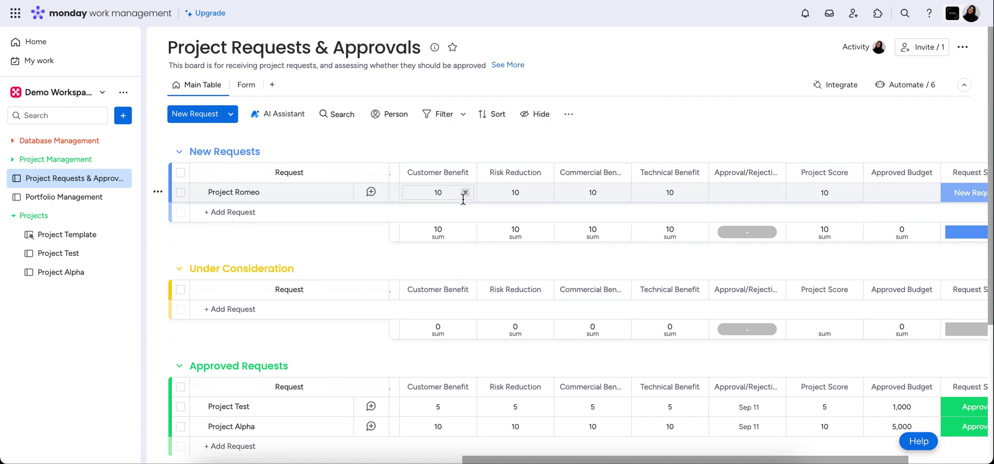
scroll(464, 202, left, 3)
scroll(464, 203, right, 6)
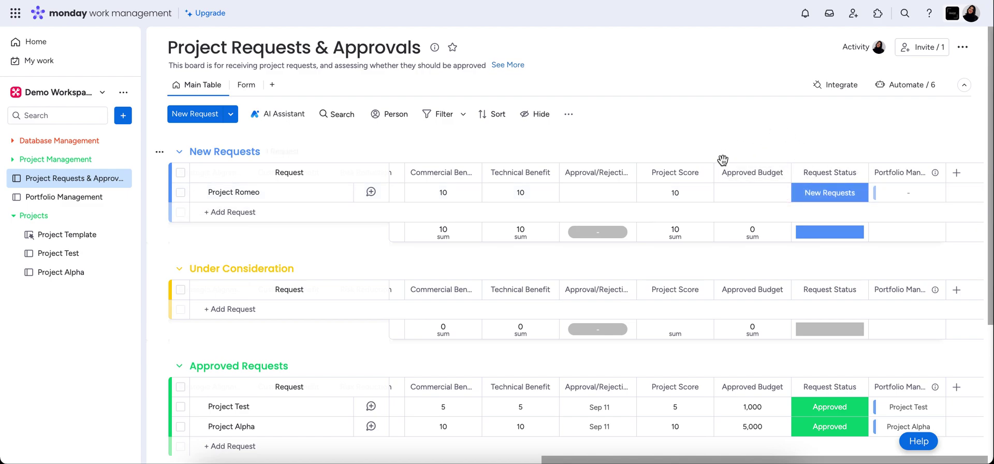
scroll(689, 241, left, 5)
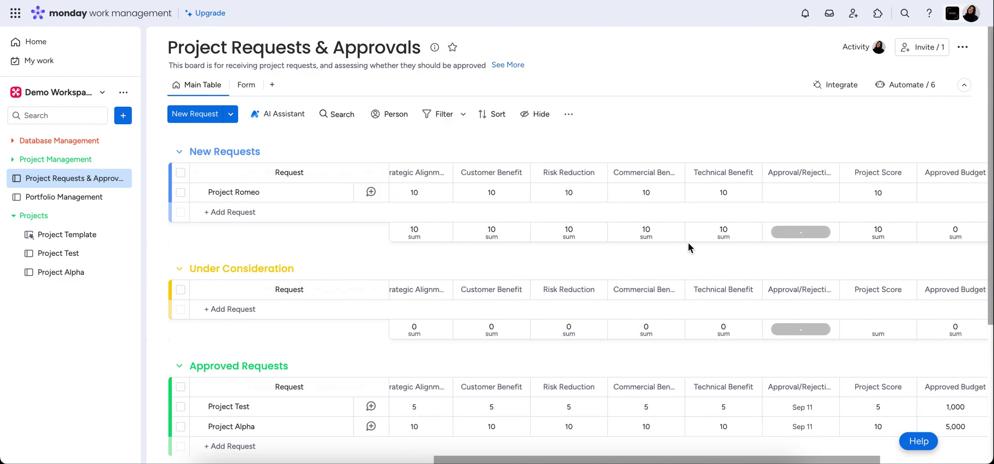
Step: Change Project Romeo's request status to Consideration
scroll(688, 243, right, 4)
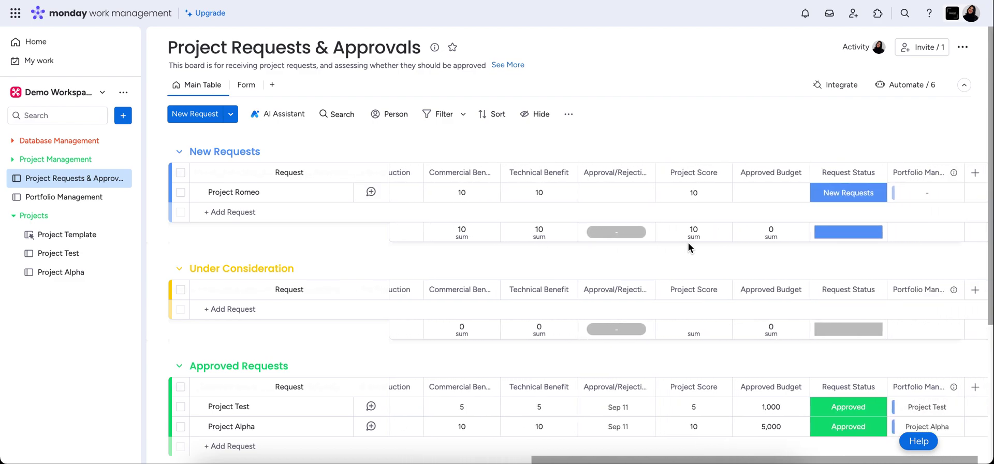
click(840, 196)
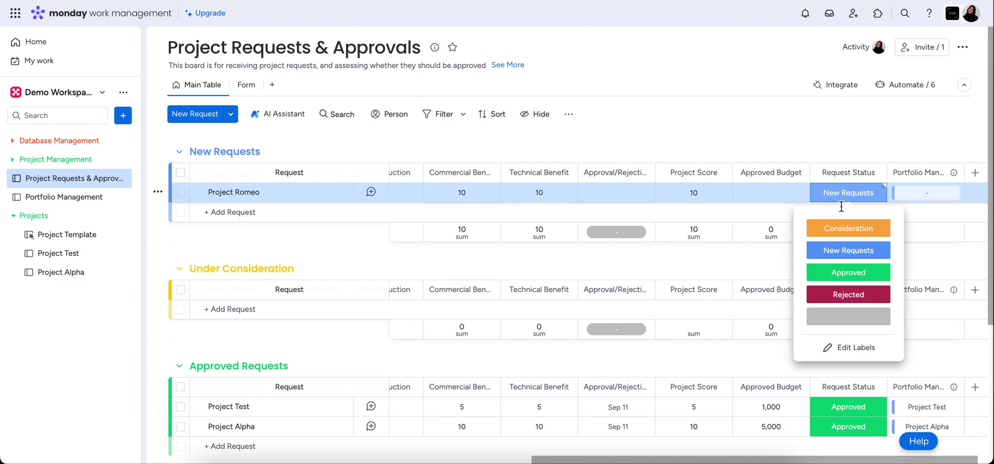
click(848, 229)
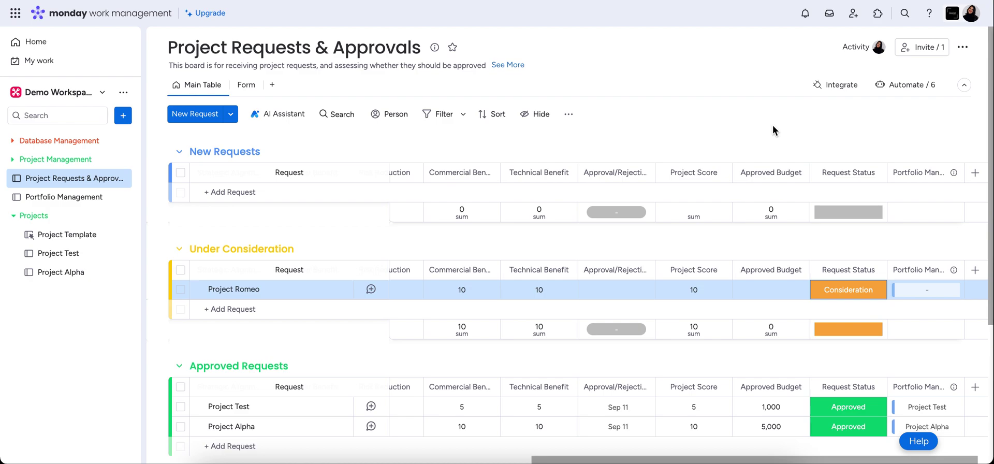
Step: Enter an approved budget of 5000 for Project Romeo and set its request status to Approved
scroll(773, 129, down, 2)
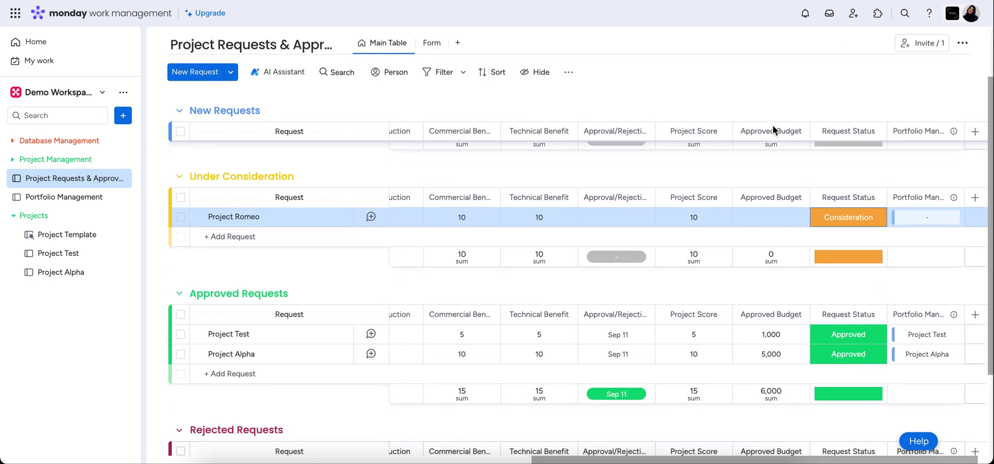
click(763, 211)
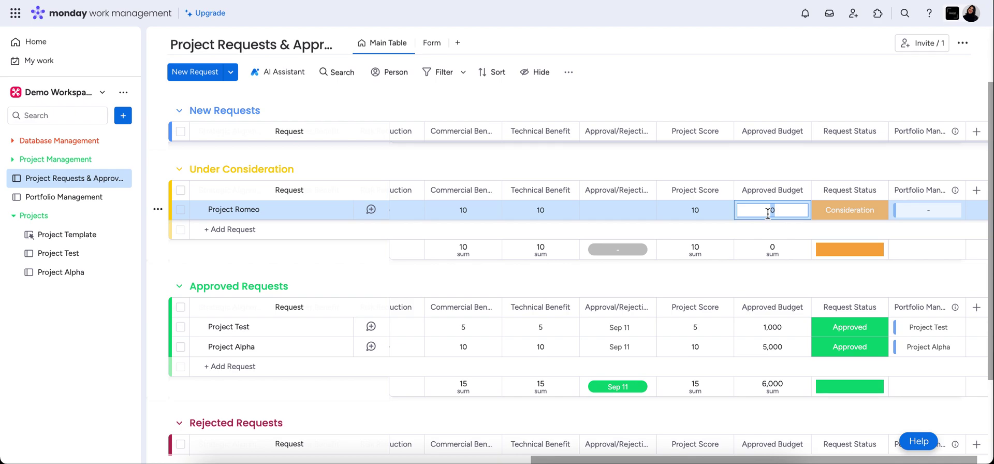
text(5000)
click(814, 160)
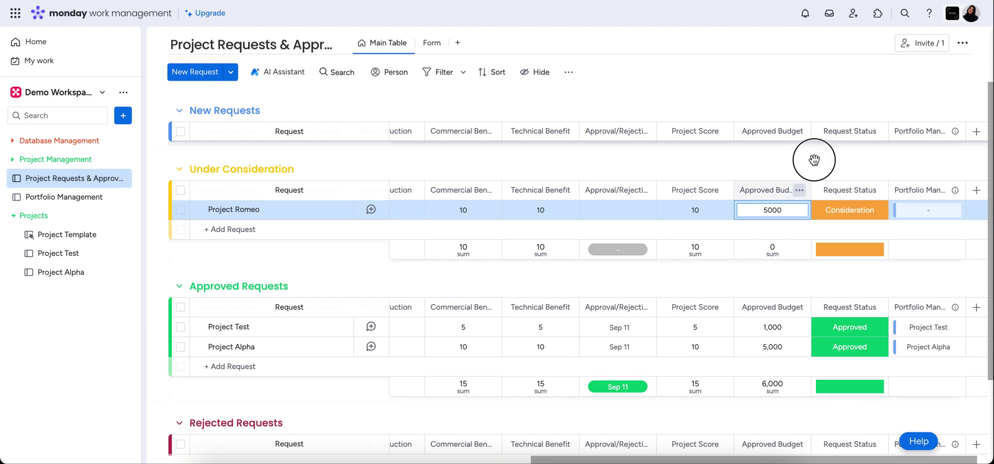
click(862, 213)
click(853, 291)
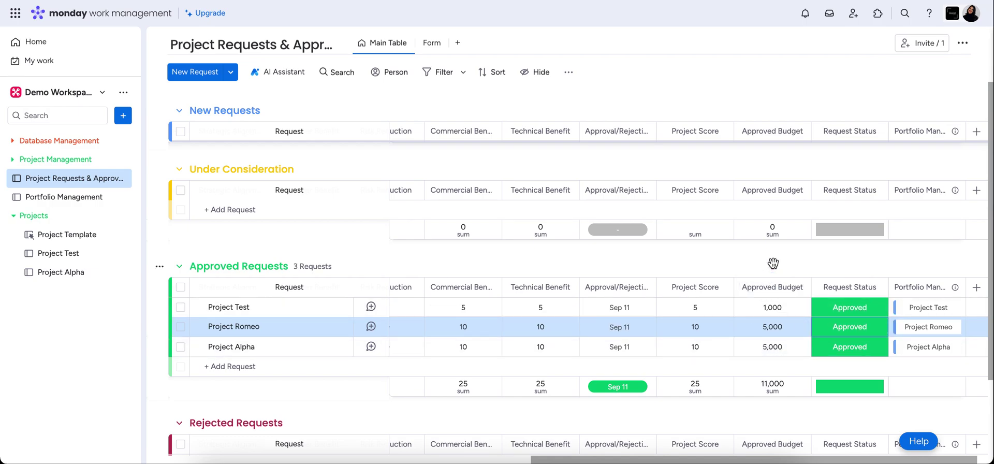
Step: Open the Portfolio Management board and examine Project Romeo's entry under Upcoming Projects, including its allocated budget
scroll(772, 262, down, 1)
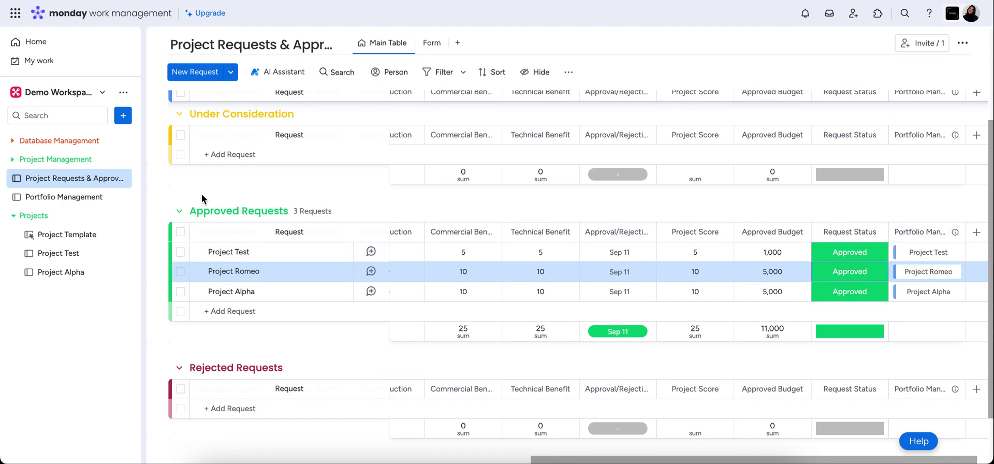
click(68, 202)
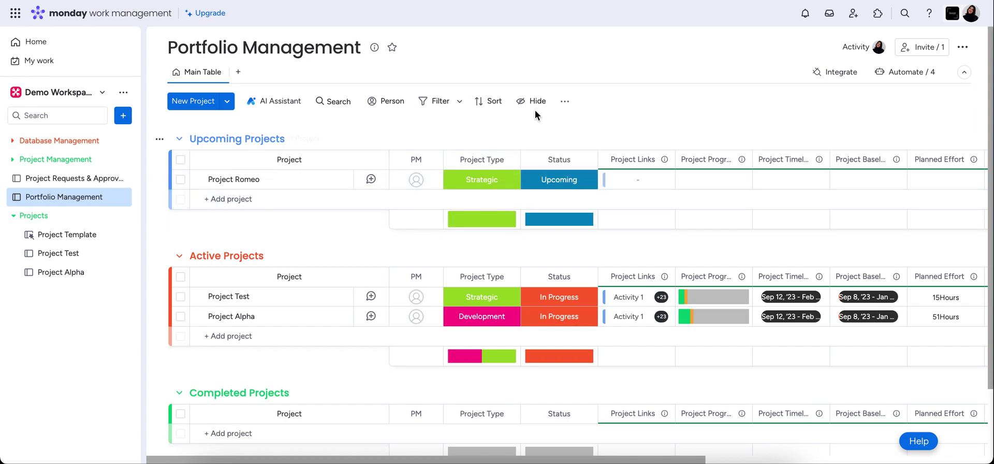
scroll(556, 129, right, 5)
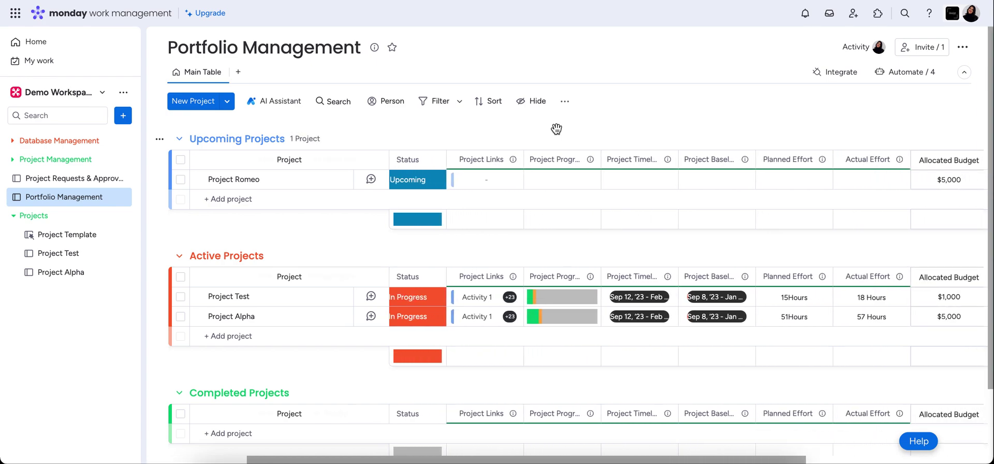
scroll(556, 128, right, 4)
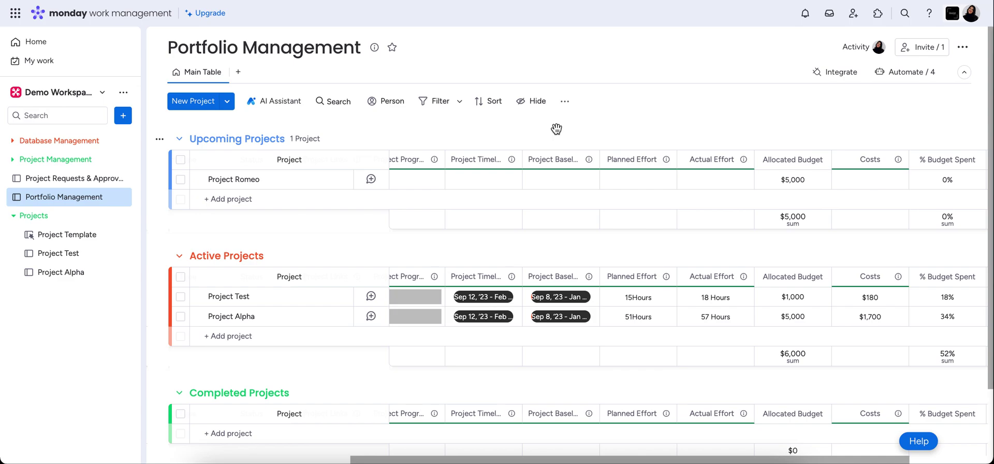
scroll(556, 129, right, 2)
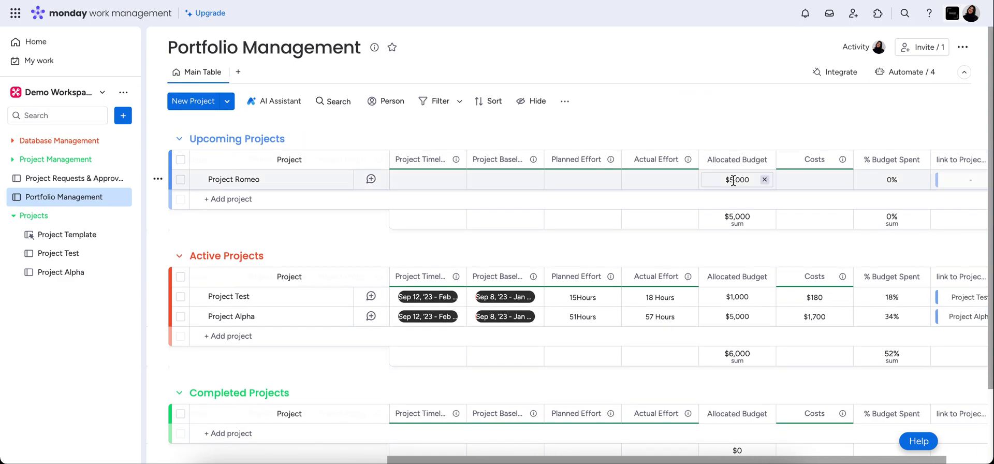
scroll(733, 180, left, 8)
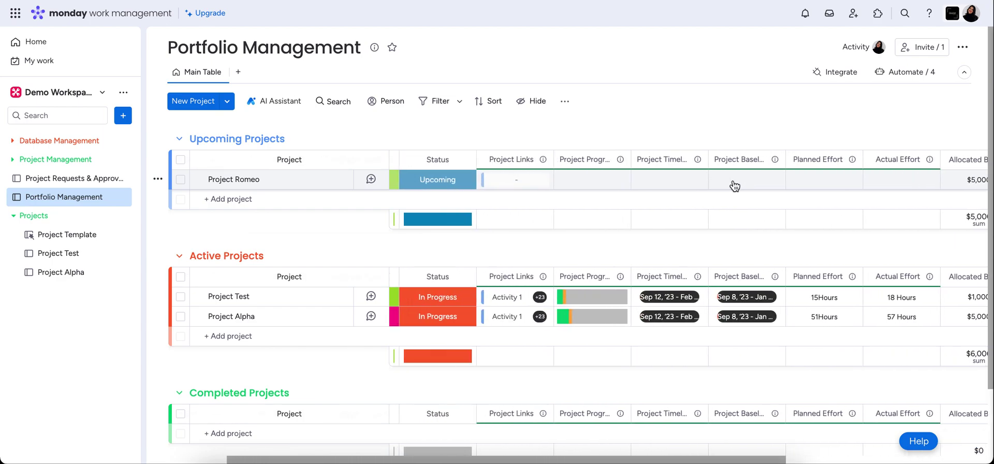
scroll(536, 188, left, 3)
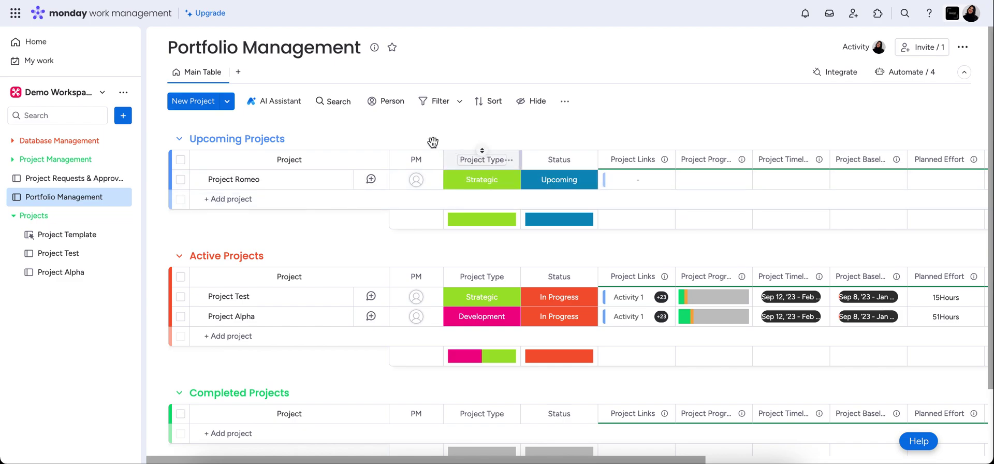
Step: Assign the suggested person as Project Romeo's PM and set the project's status to In Progress
click(416, 179)
click(424, 256)
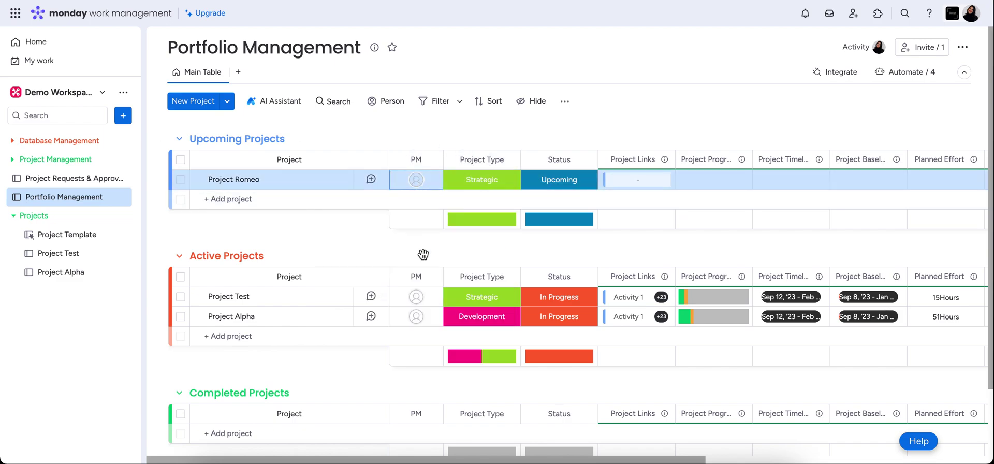
click(569, 183)
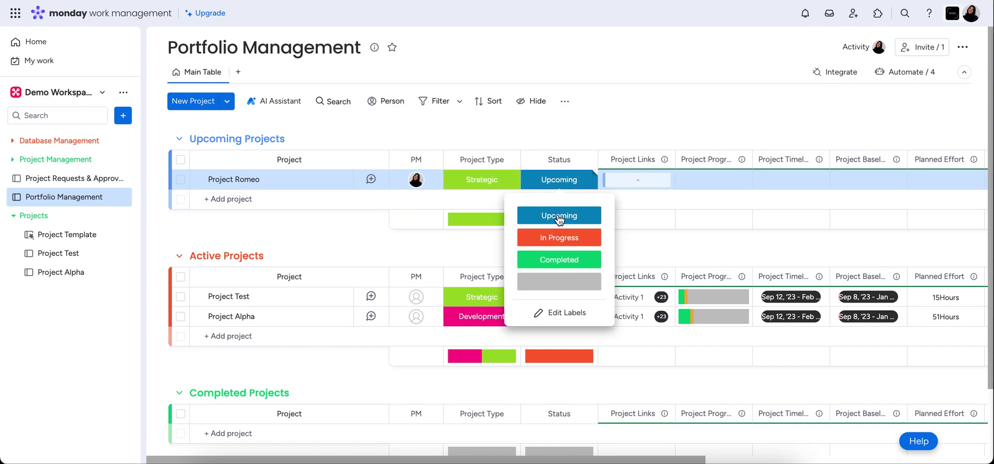
click(561, 240)
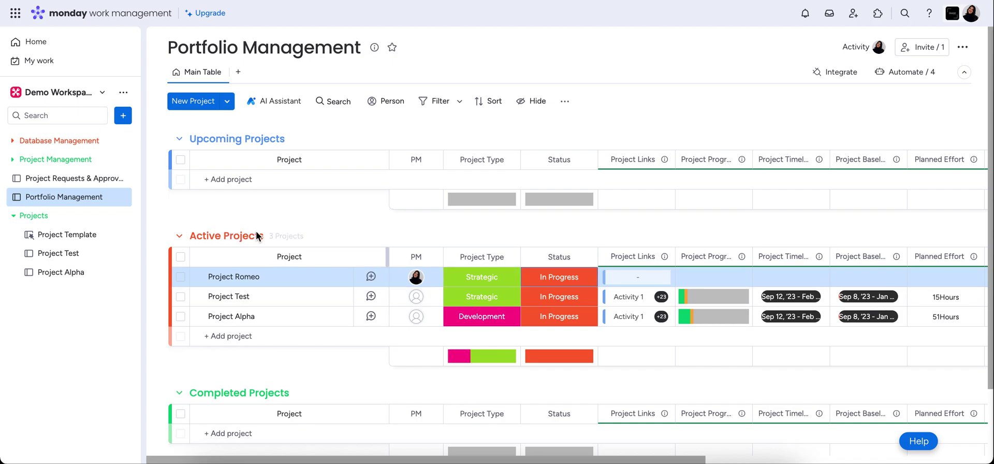
Step: Open the Project Template board and examine its activity columns, including dates, baseline, difference, dependency, effort and budget
scroll(336, 219, down, 1)
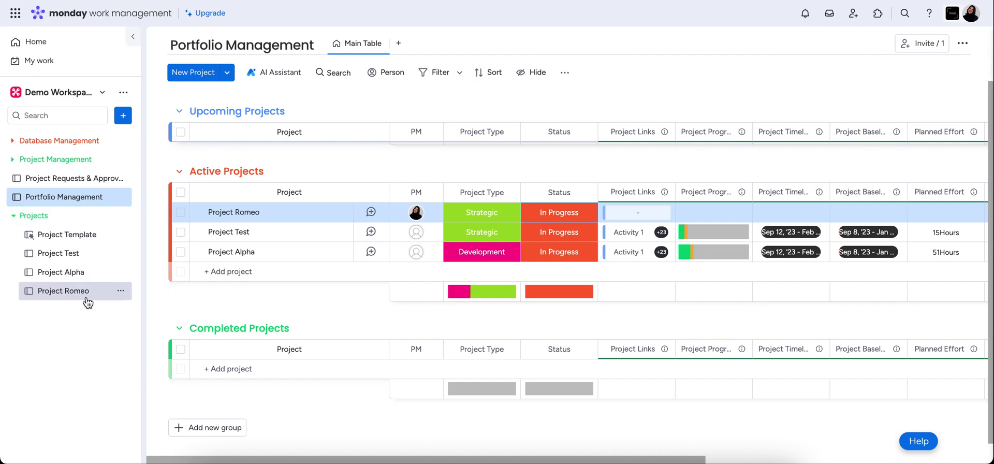
click(74, 239)
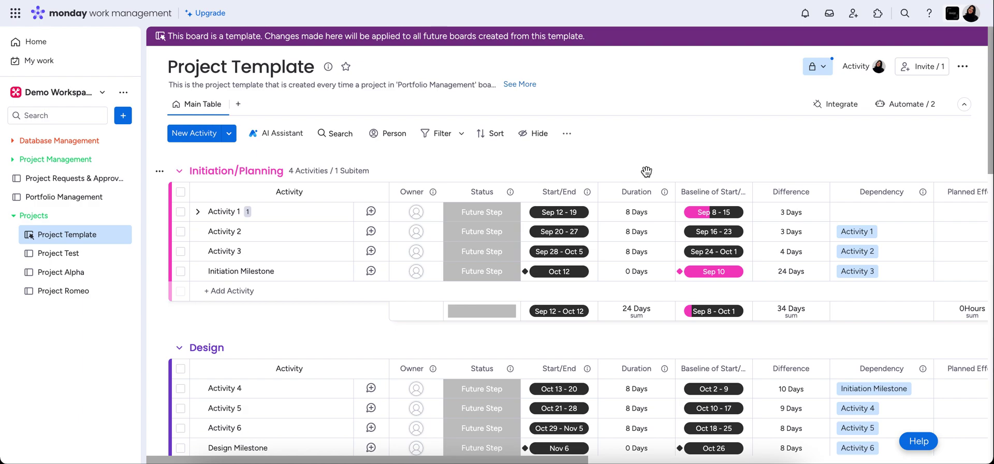
scroll(669, 169, right, 2)
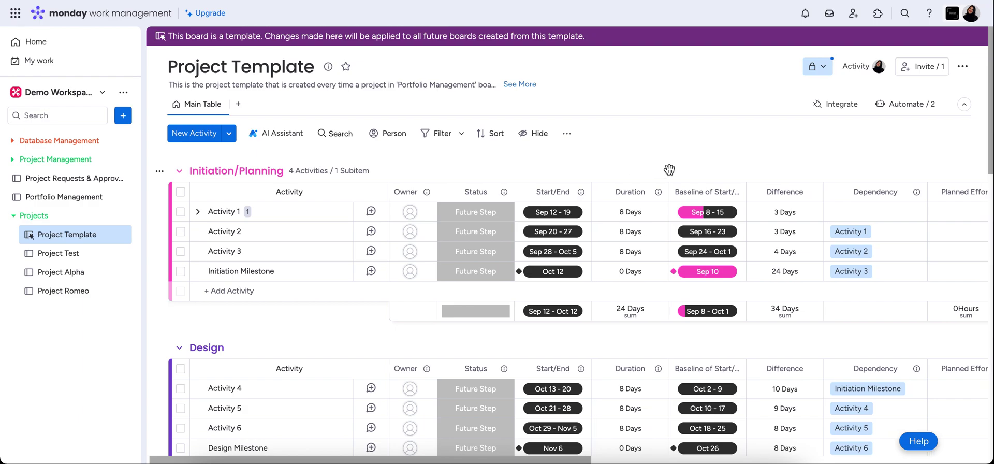
scroll(669, 169, right, 3)
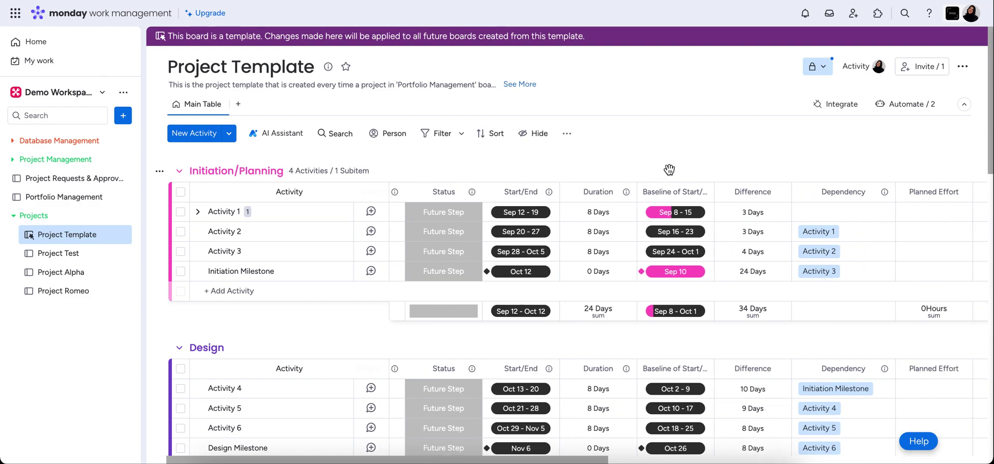
scroll(669, 169, right, 9)
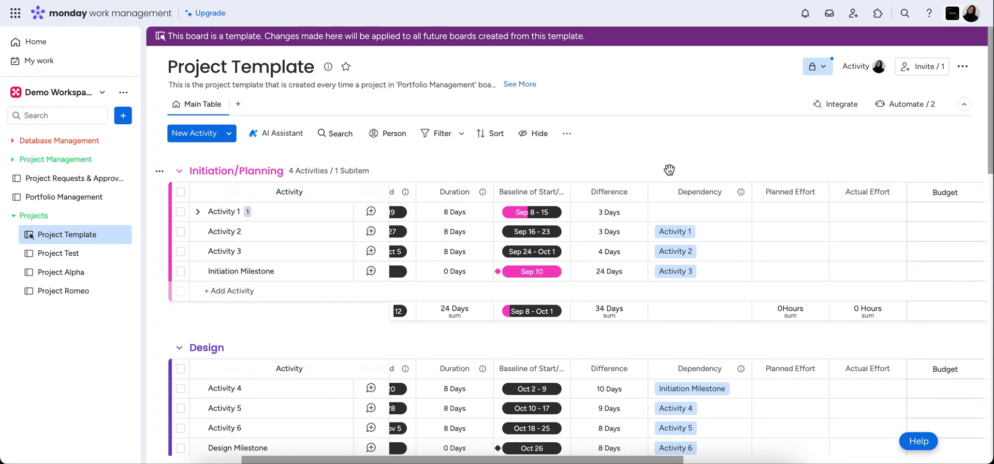
scroll(669, 169, left, 14)
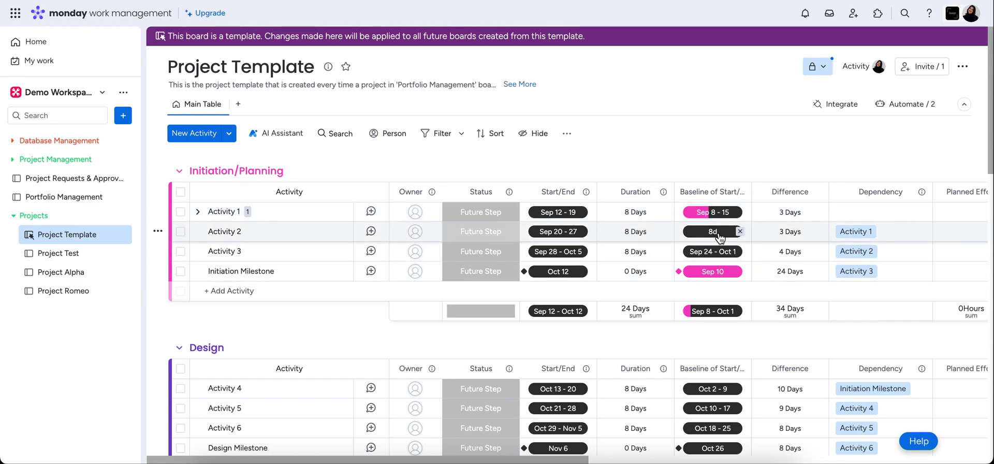
scroll(719, 238, right, 1)
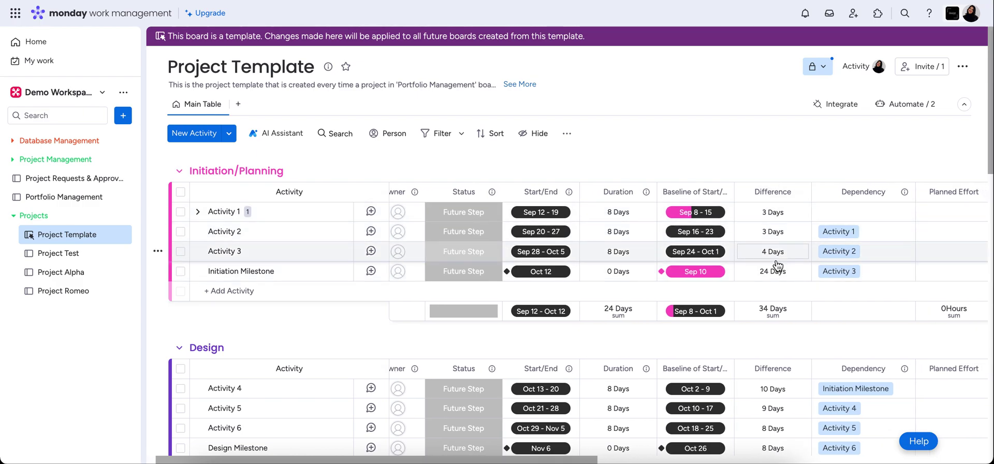
scroll(722, 257, right, 4)
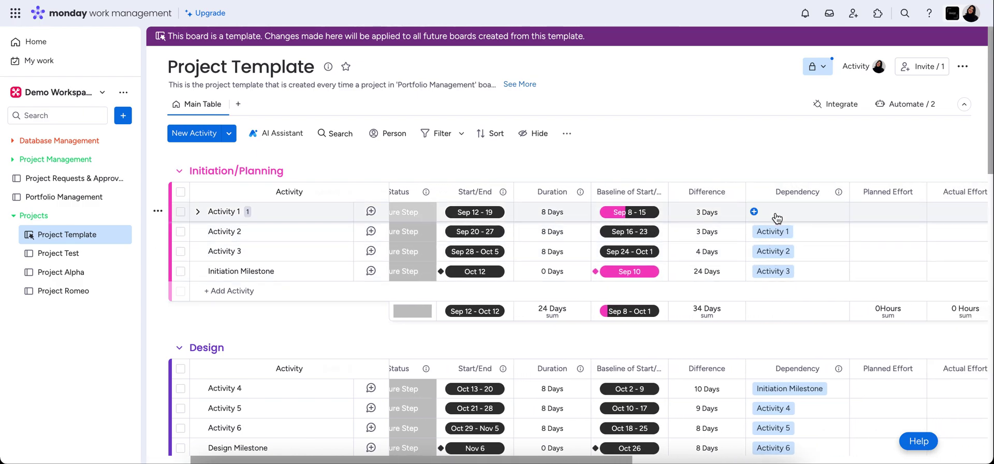
scroll(712, 147, down, 1)
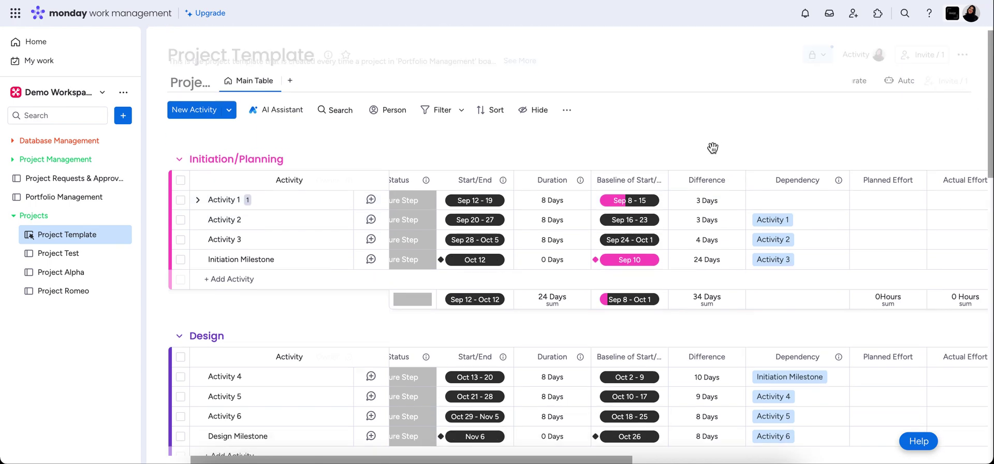
scroll(712, 147, up, 1)
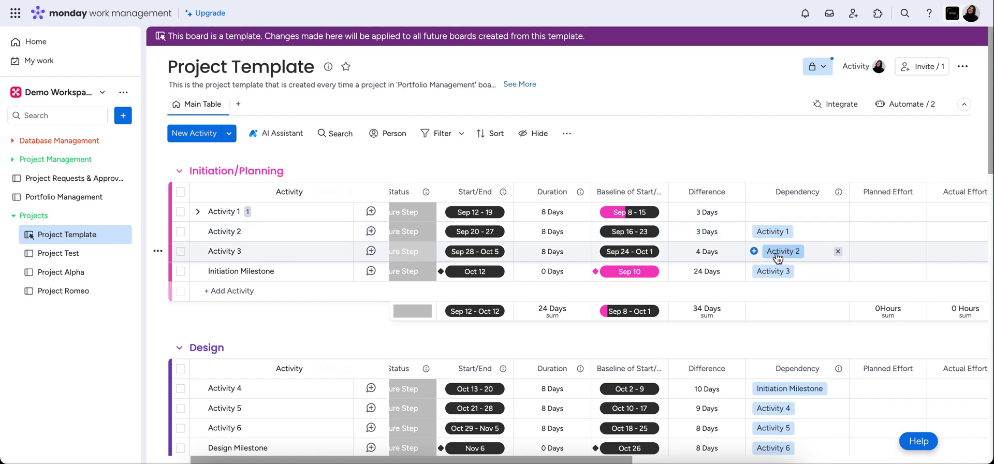
Step: Set Activity 1's Start/End dates in the template's Initiation/Planning group to September 12–21, 2023
scroll(621, 280, left, 3)
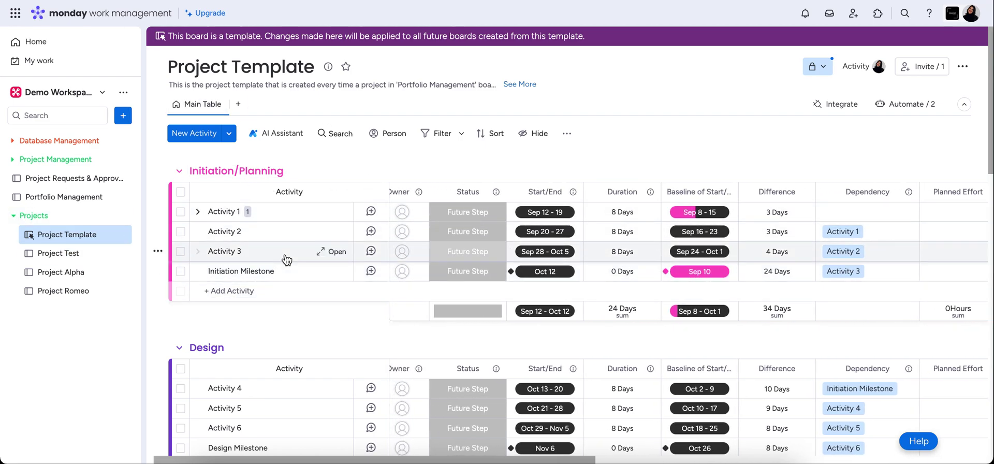
click(542, 218)
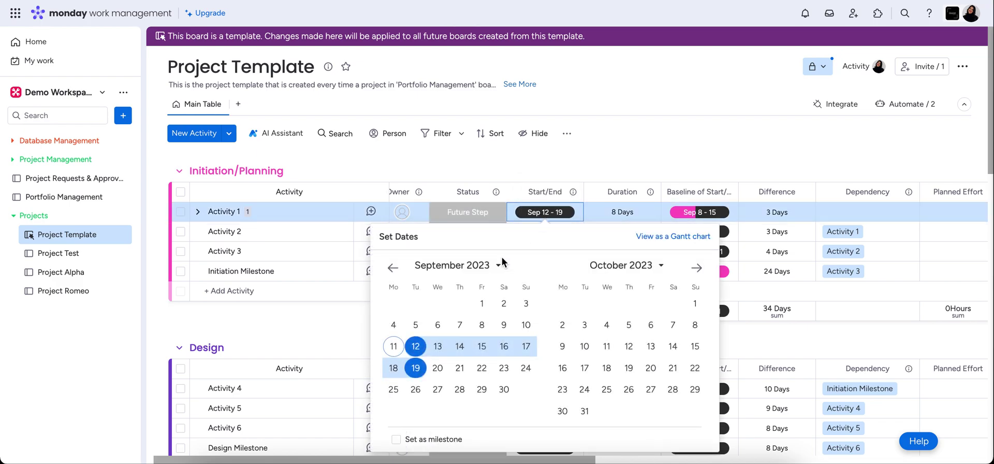
click(418, 350)
click(462, 371)
click(660, 158)
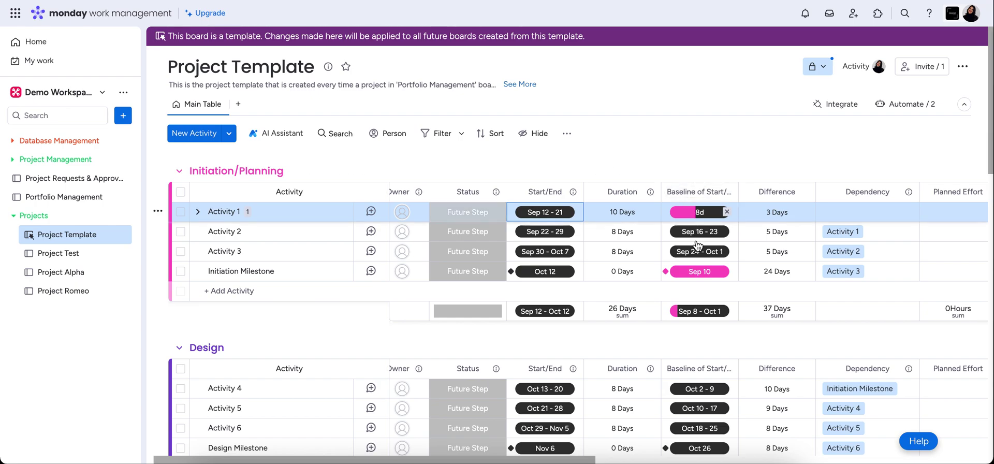
Step: Review the template's milestones and dependencies across the project phases, plus its effort, budget, cost, completion and portfolio columns
scroll(552, 155, down, 4)
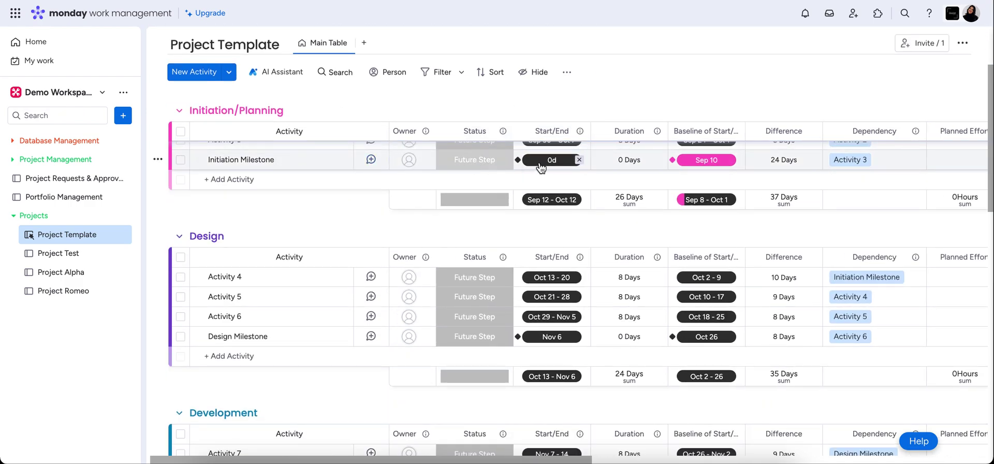
scroll(256, 180, up, 1)
scroll(254, 182, up, 3)
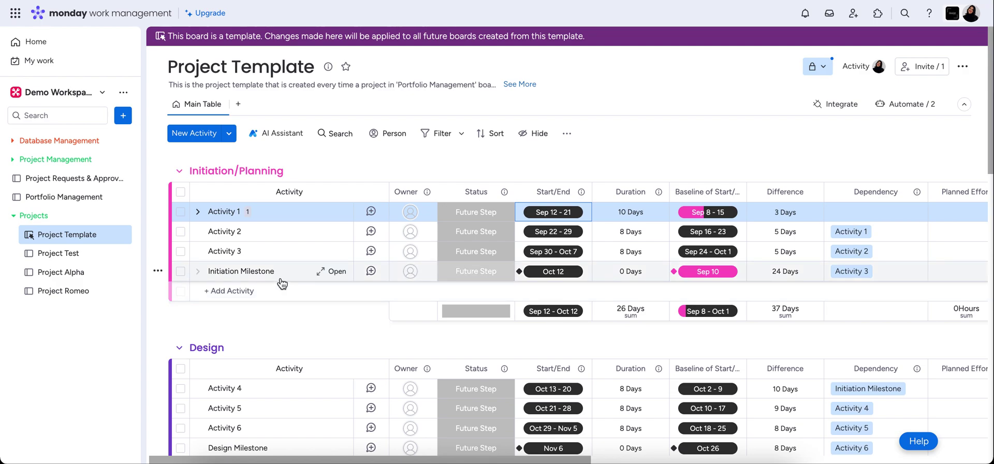
mouse_move(921, 394)
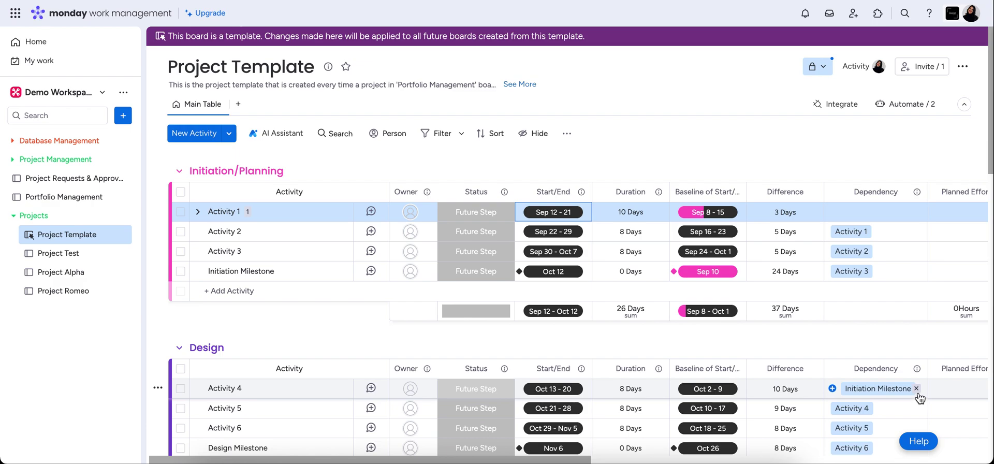
scroll(919, 398, down, 2)
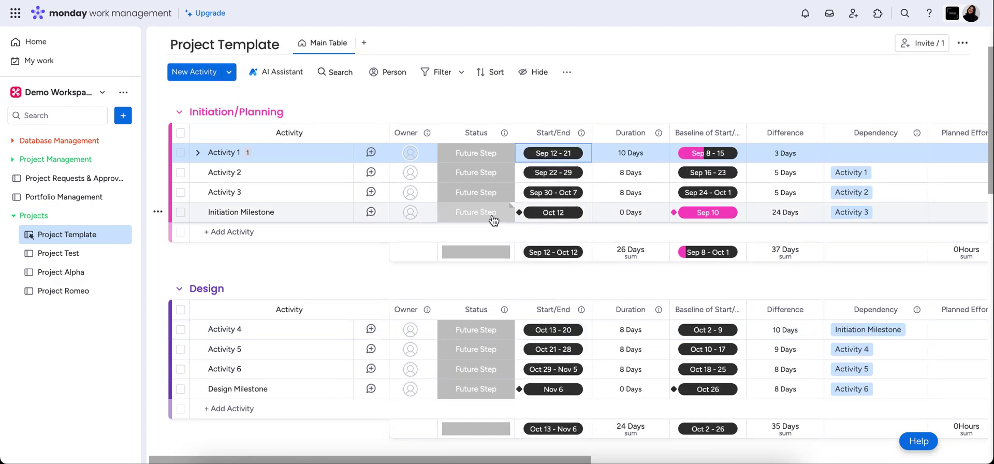
scroll(613, 236, down, 3)
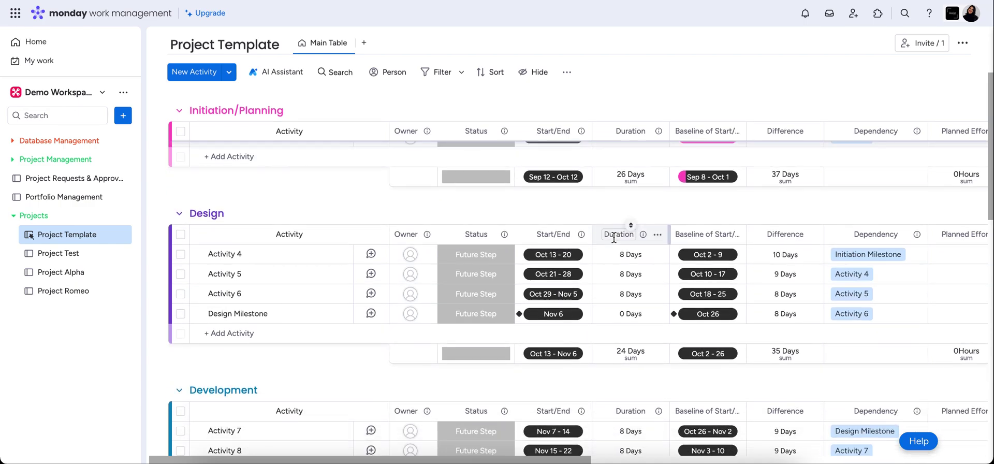
scroll(614, 237, up, 4)
scroll(615, 243, right, 2)
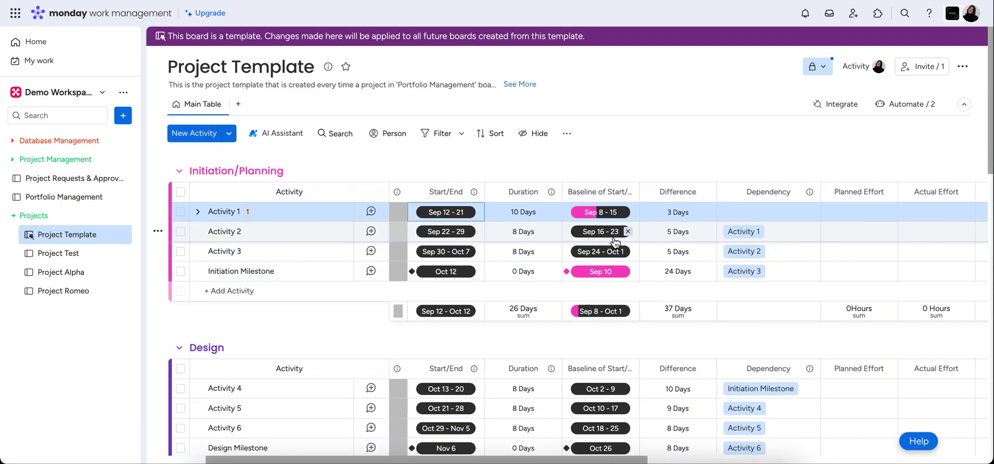
scroll(615, 243, right, 3)
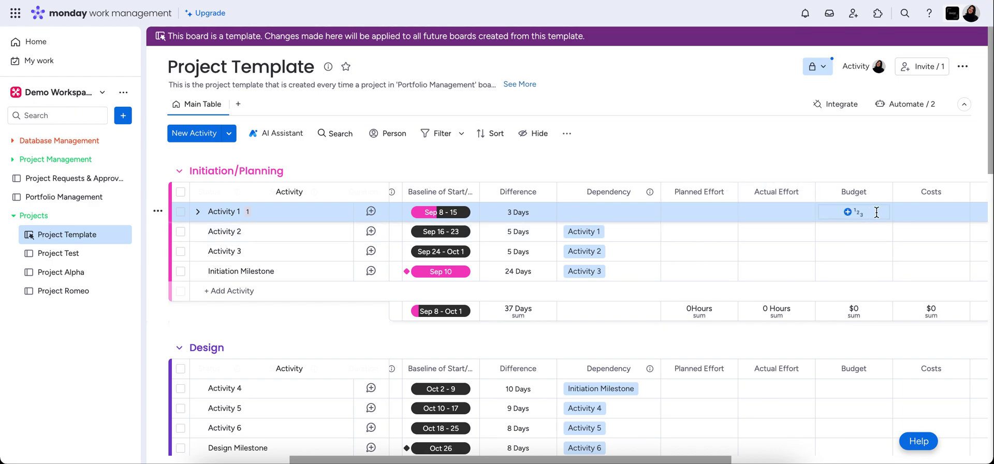
scroll(877, 212, right, 4)
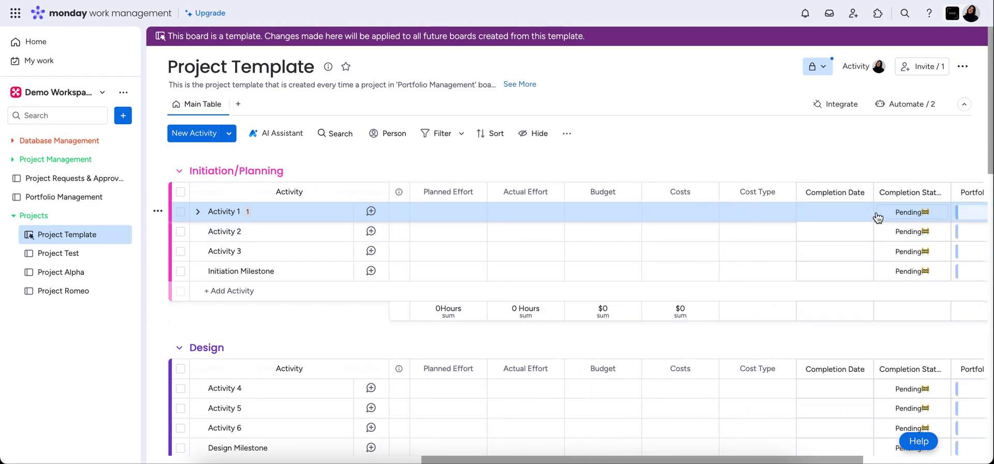
scroll(877, 218, right, 3)
scroll(877, 218, left, 5)
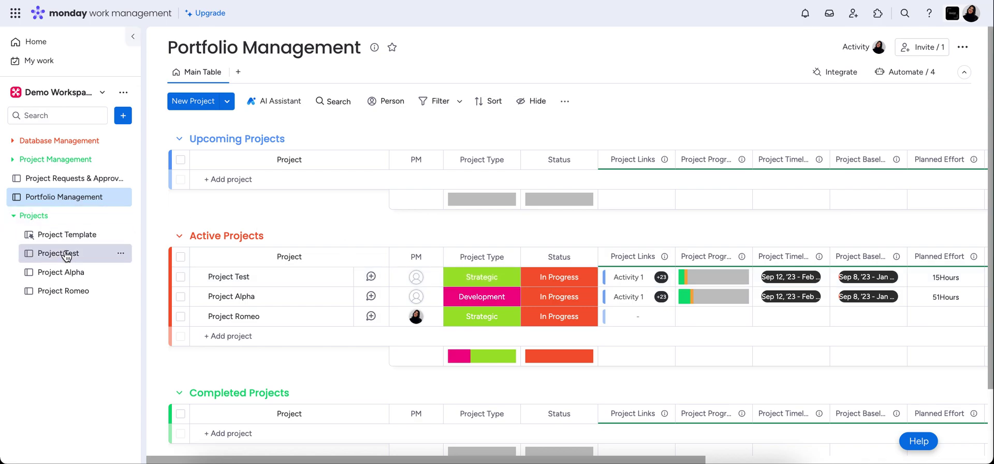
Step: Review the activities on the Project Alpha board and return to the Portfolio Management board
click(69, 272)
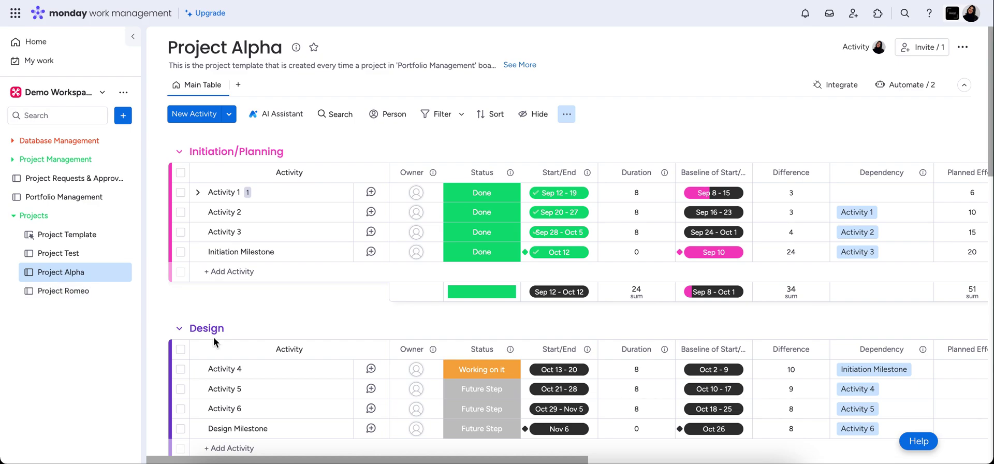
click(81, 203)
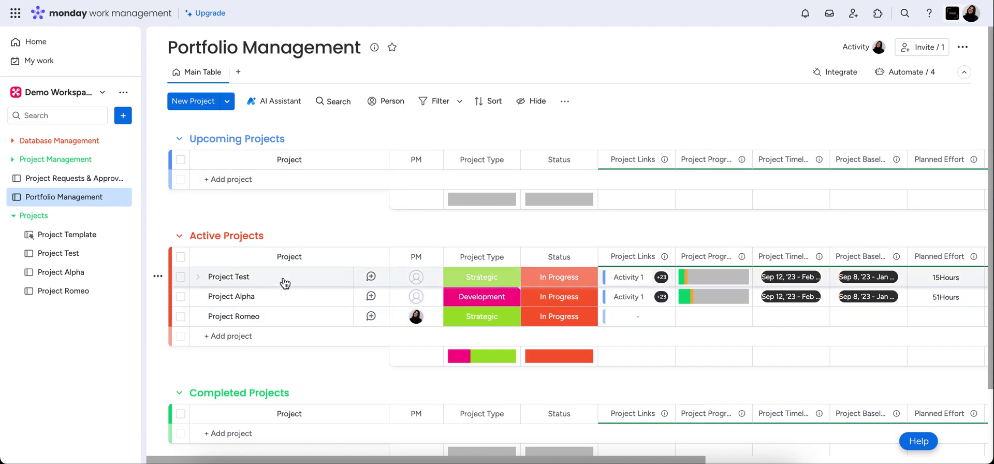
Step: Select all activities on the Project Romeo board, link them to Project Romeo in the Portfolio Management column, and clear the selection
click(43, 291)
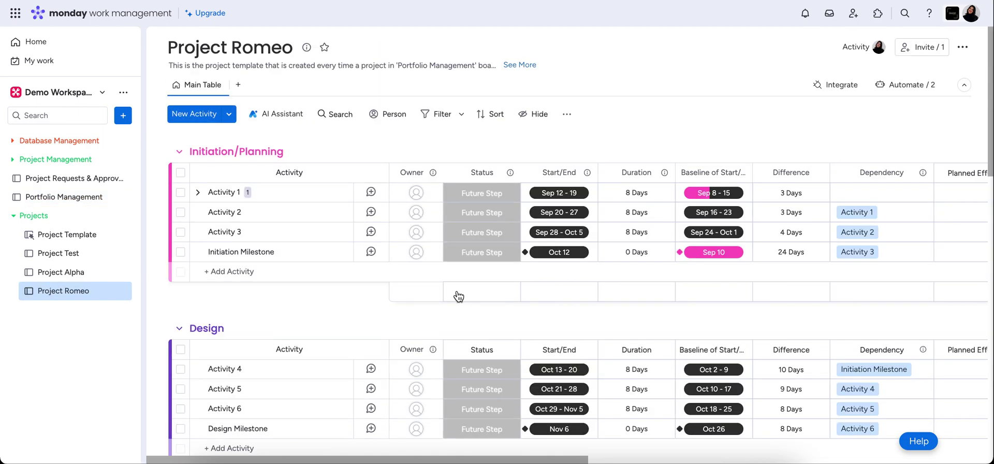
click(456, 291)
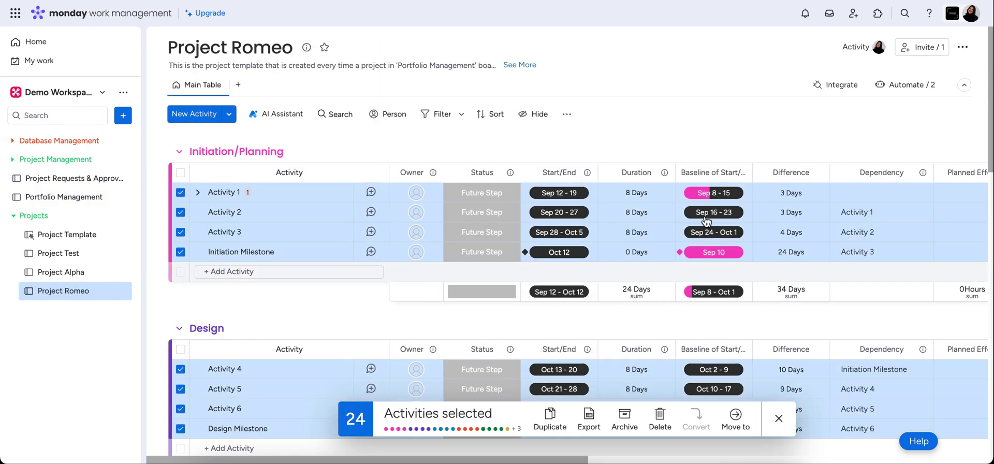
scroll(697, 214, right, 4)
scroll(700, 214, right, 4)
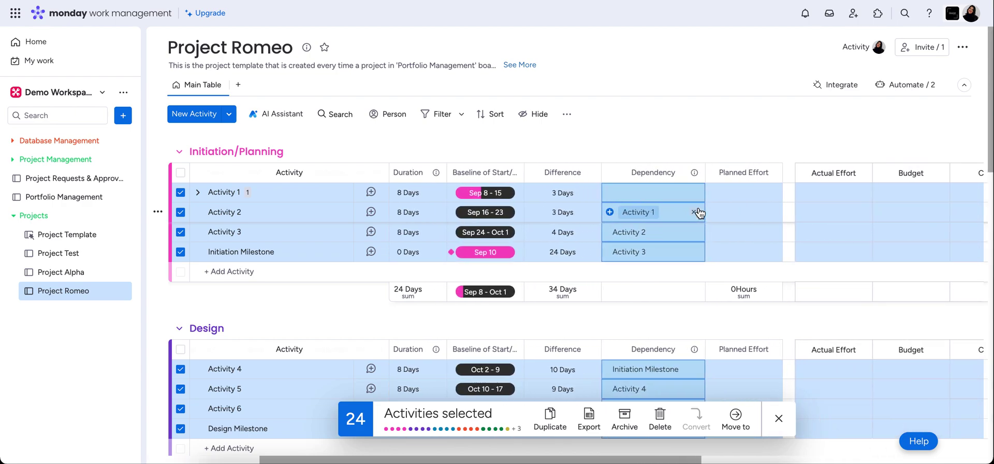
scroll(700, 213, right, 5)
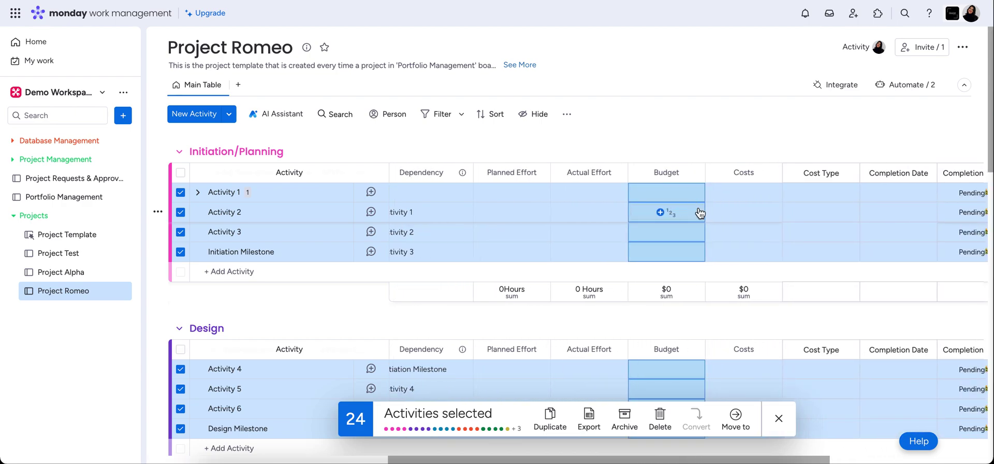
scroll(697, 210, right, 1)
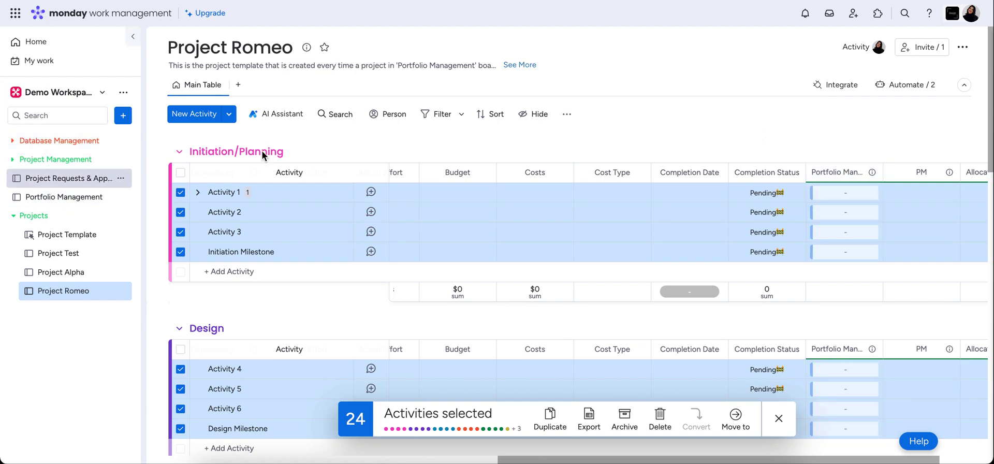
click(844, 199)
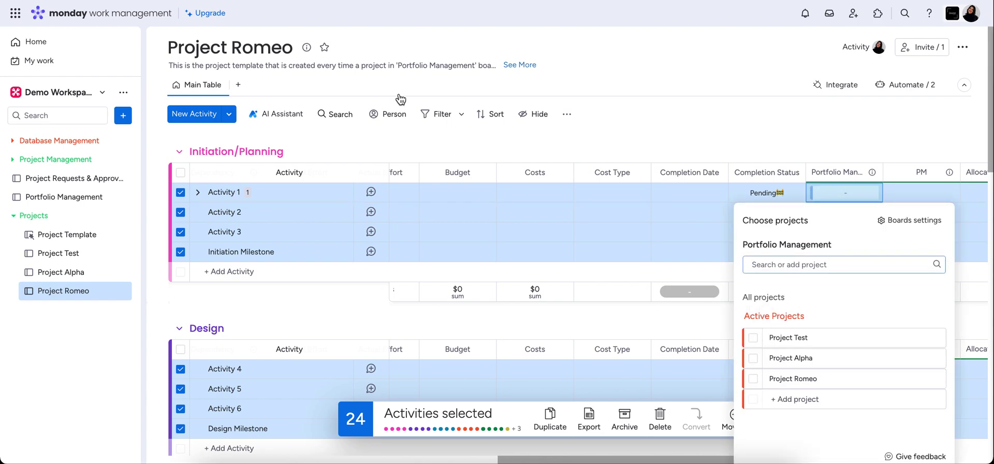
click(753, 381)
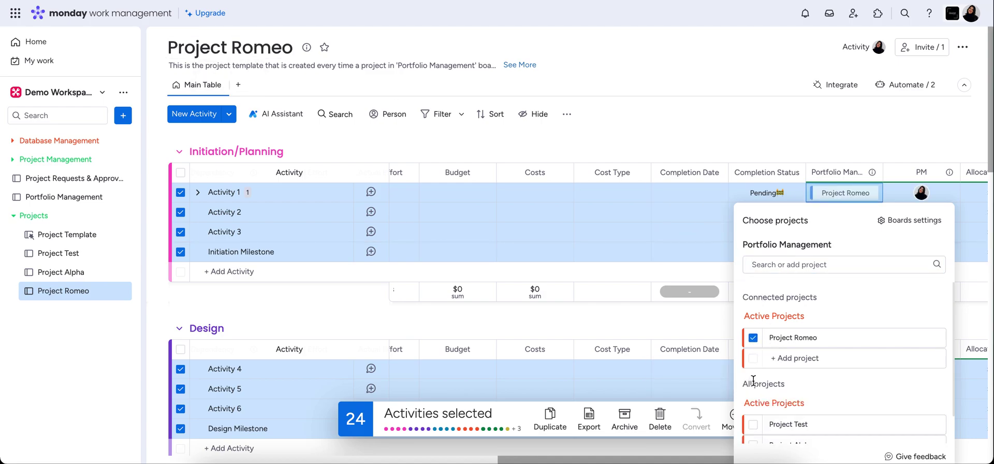
click(820, 128)
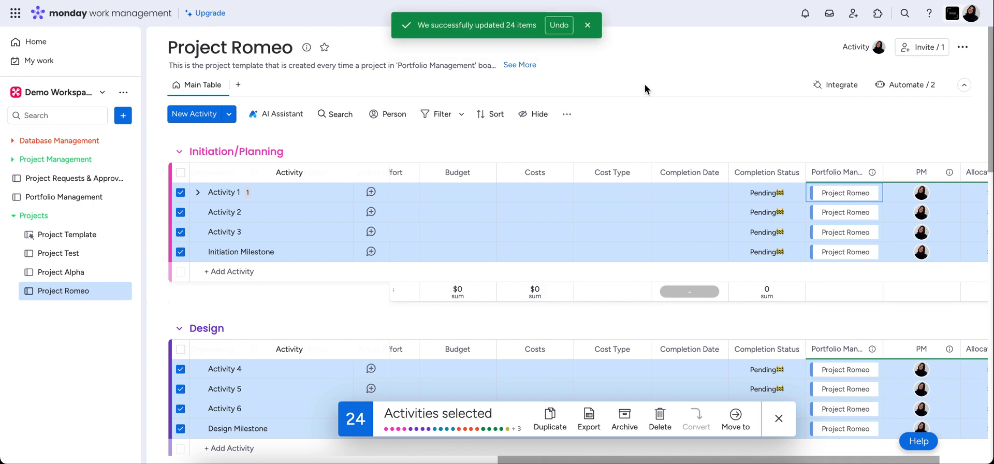
click(779, 418)
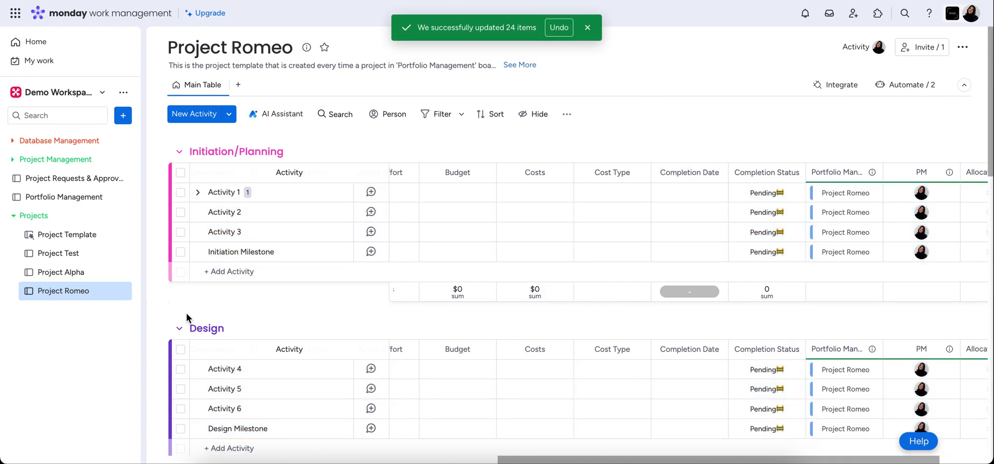
Step: Open the Portfolio Management board and check Project Romeo's linked activities under Project Links
click(70, 202)
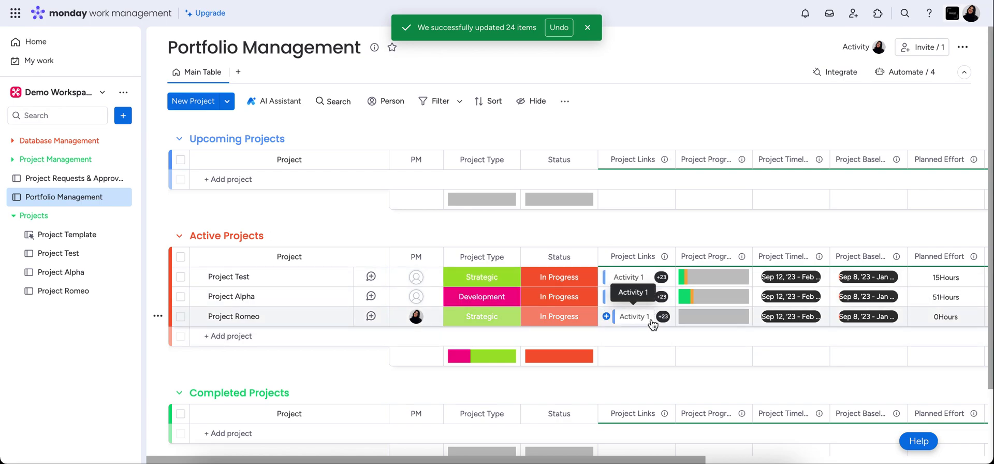
mouse_move(662, 322)
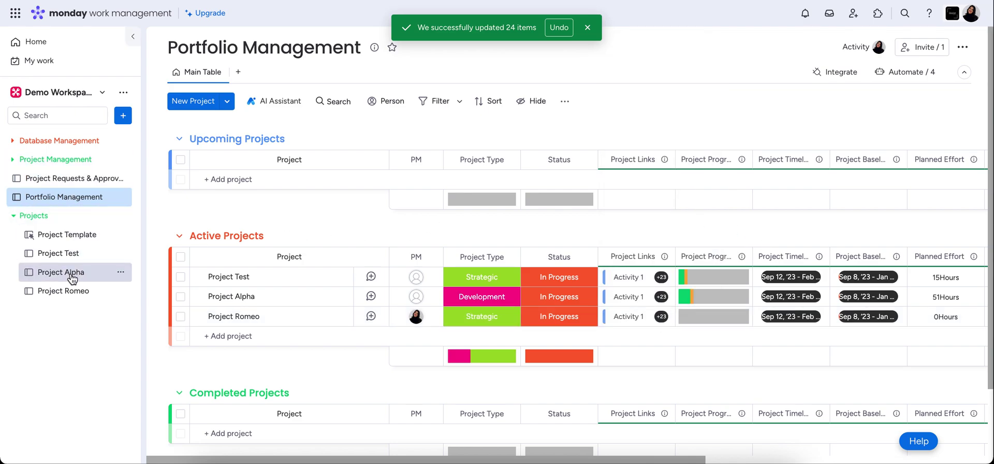
Step: Set the default values for new activities on the Project Romeo board to link to Project Romeo under Portfolio Management, and save
click(72, 290)
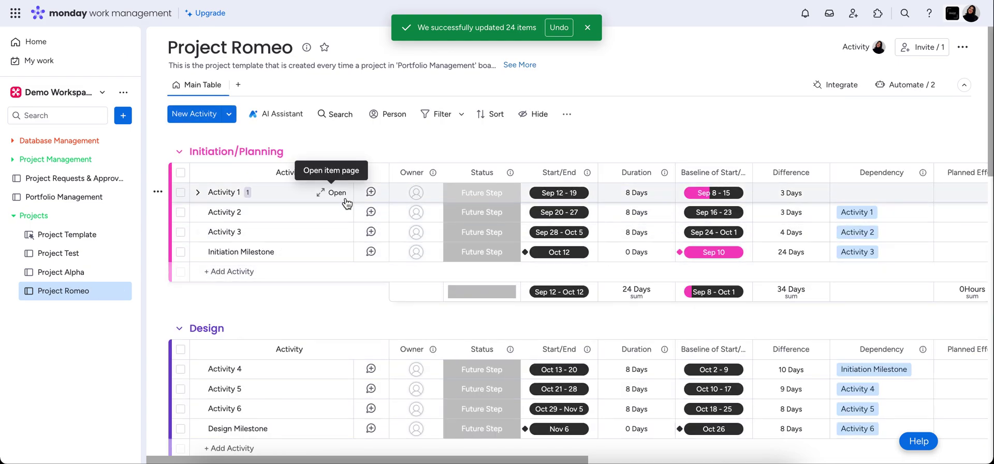
click(568, 114)
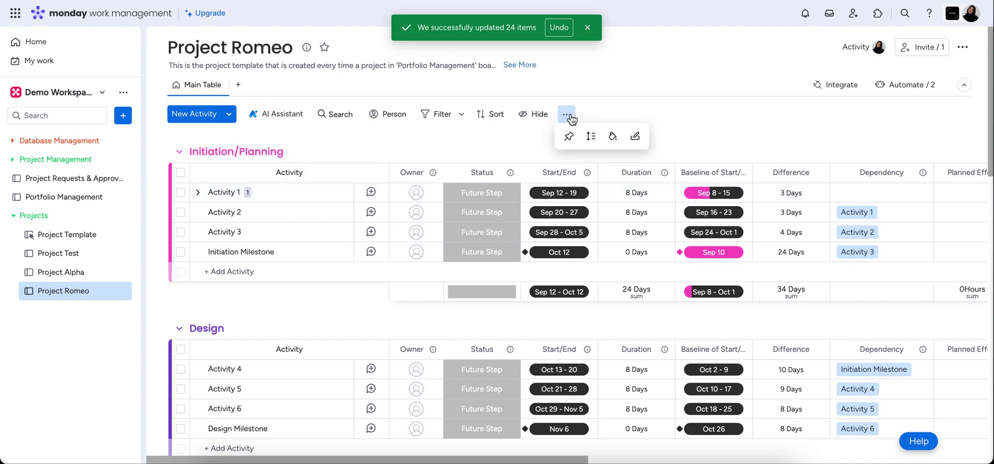
click(636, 137)
scroll(524, 205, down, 1)
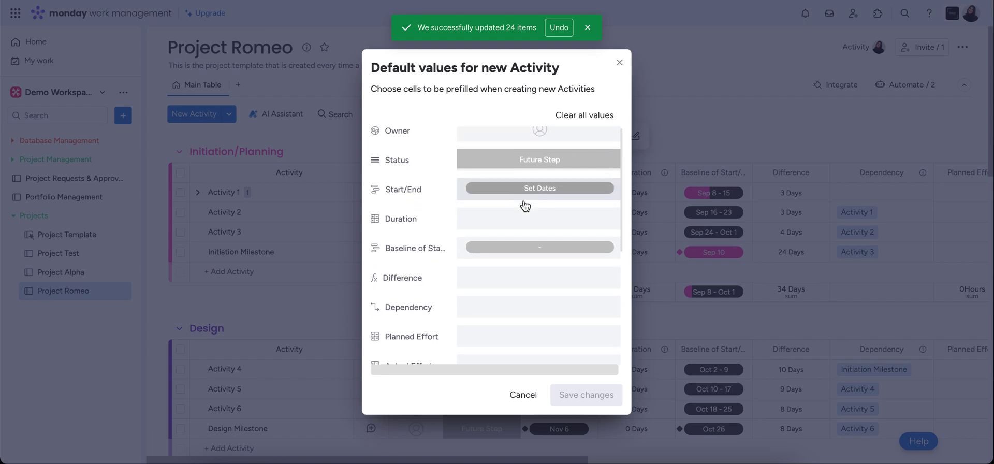
scroll(525, 205, down, 1)
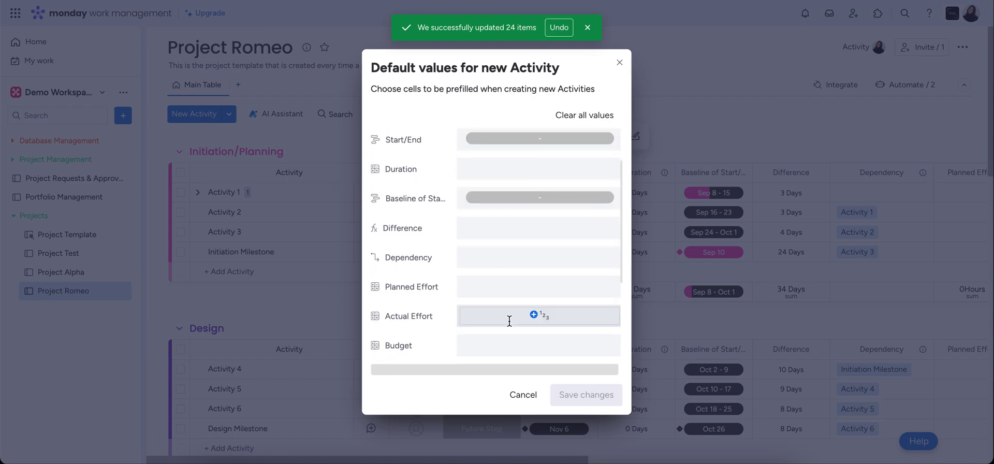
scroll(509, 321, down, 5)
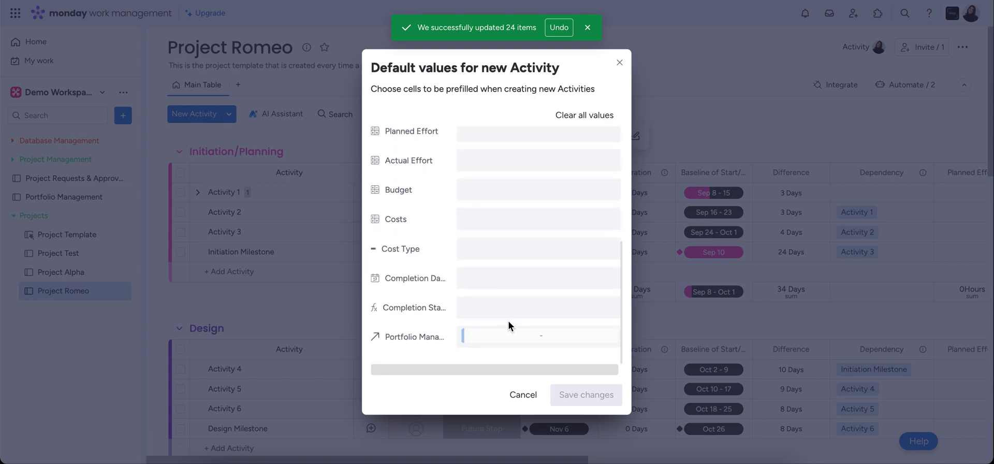
click(543, 344)
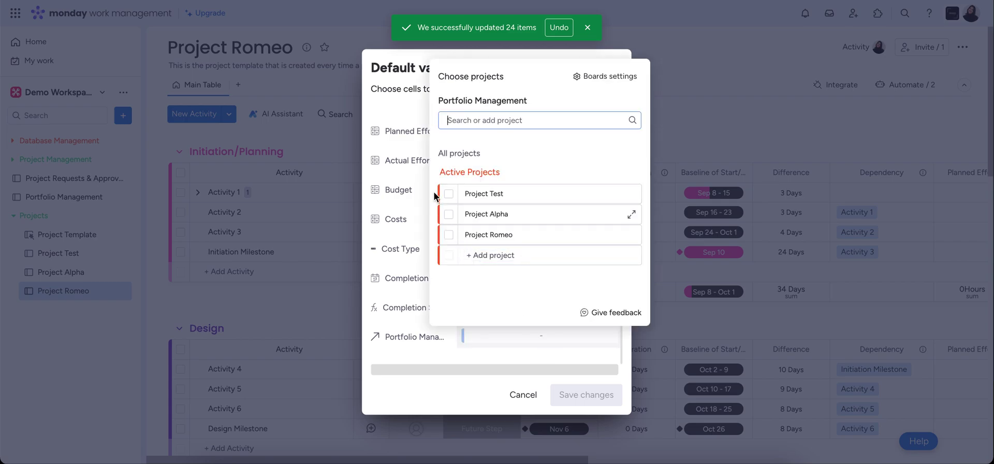
click(449, 236)
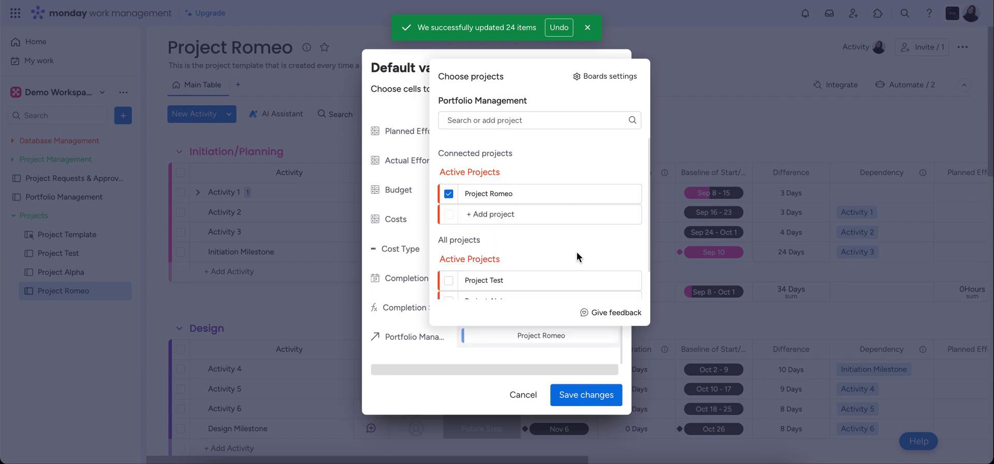
click(596, 398)
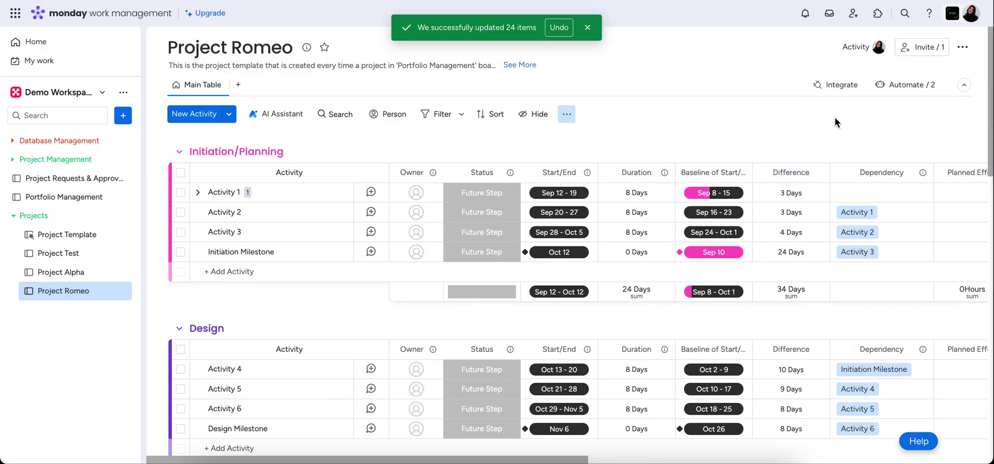
Step: Set the status of Activity 1 to Done and Activity 2 to Working on it, and dismiss the app suggestion
scroll(722, 148, down, 2)
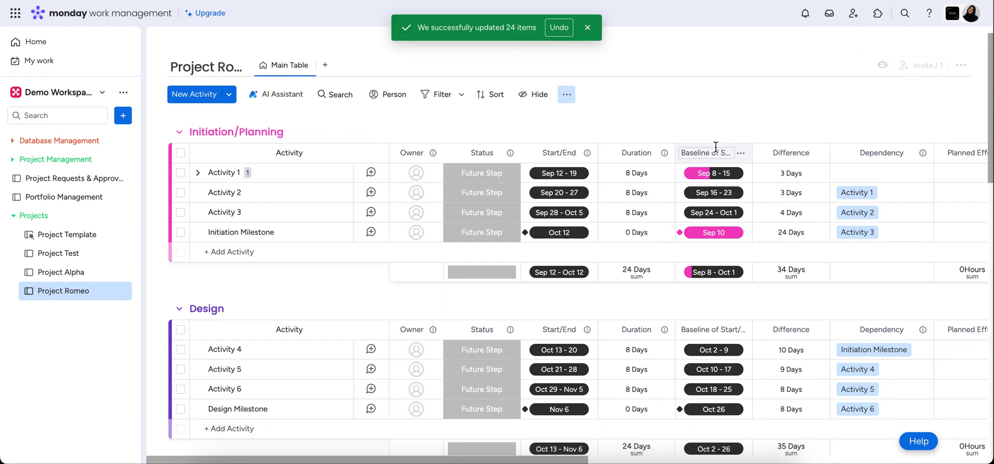
scroll(717, 151, right, 2)
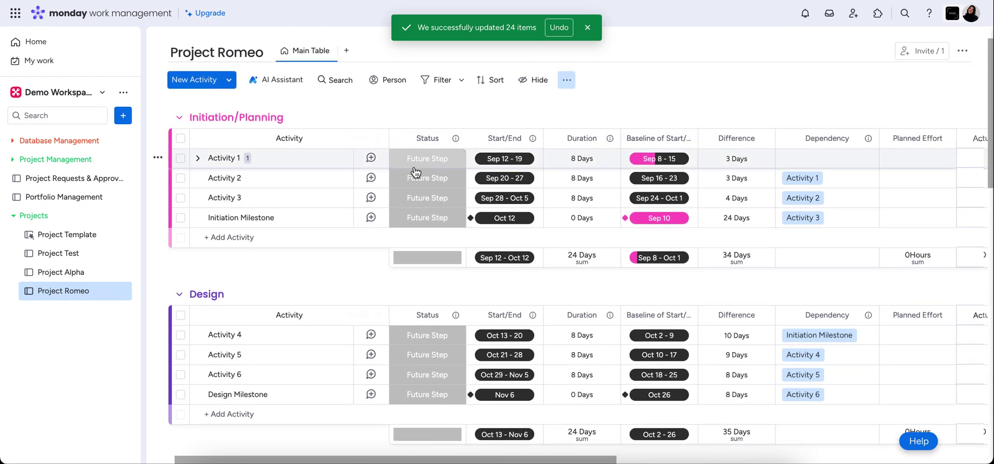
click(422, 155)
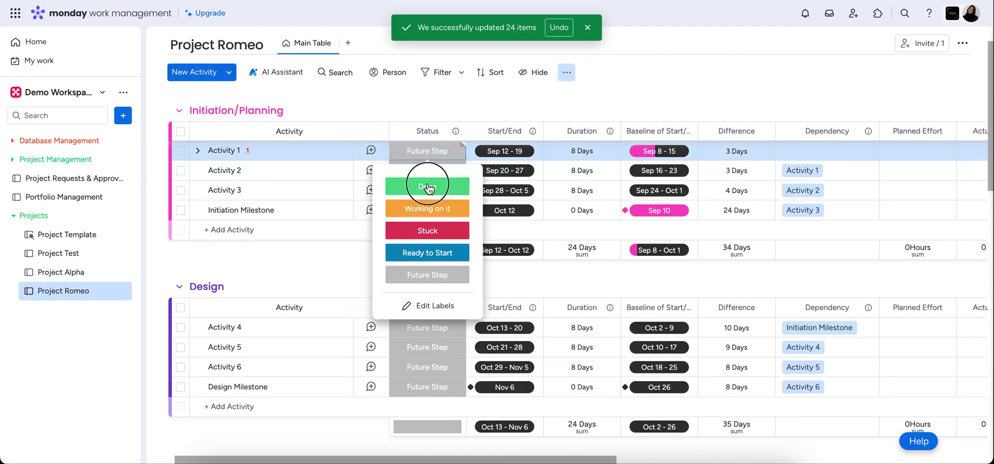
click(429, 186)
click(433, 171)
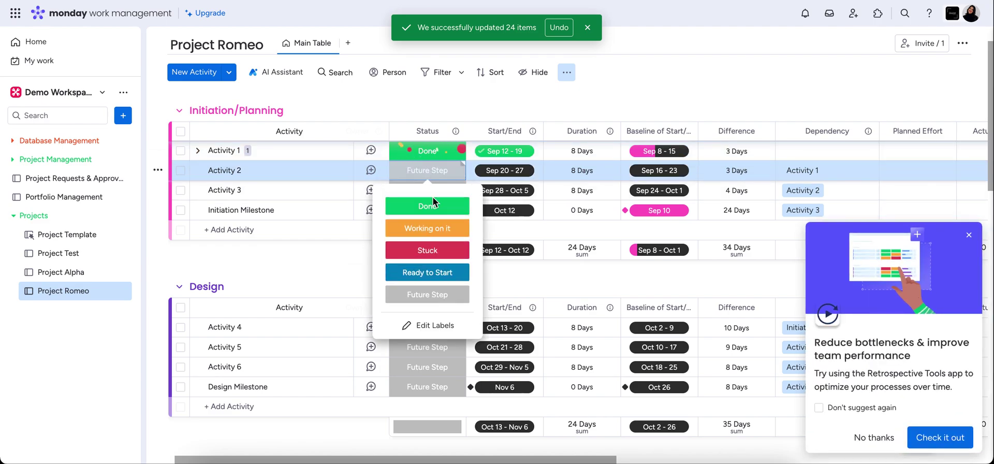
click(439, 234)
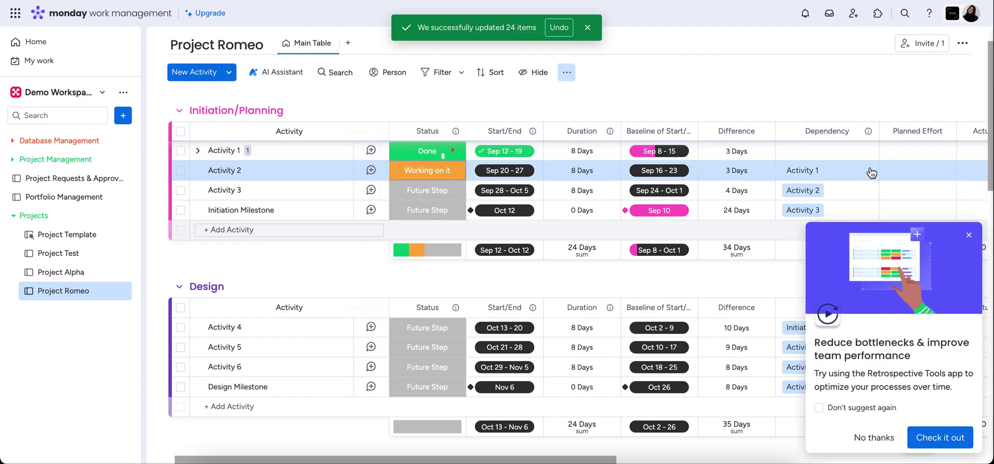
click(969, 235)
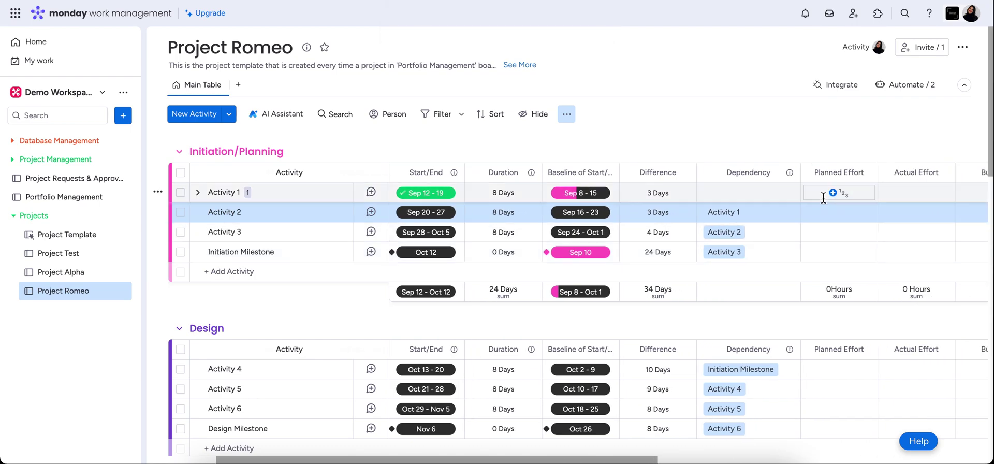
Step: Enter a planned effort of 5 hours and an actual effort of 10 hours for Activity 1
click(835, 192)
text(0)
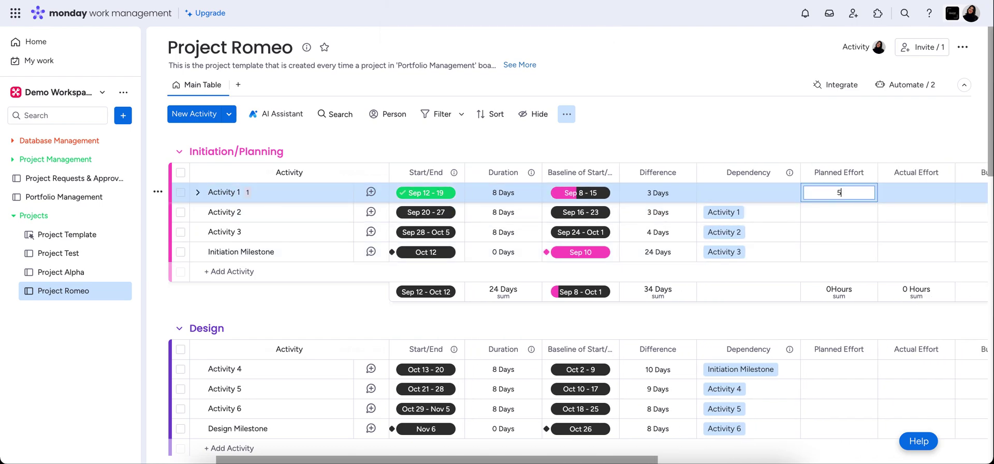
click(884, 151)
click(917, 192)
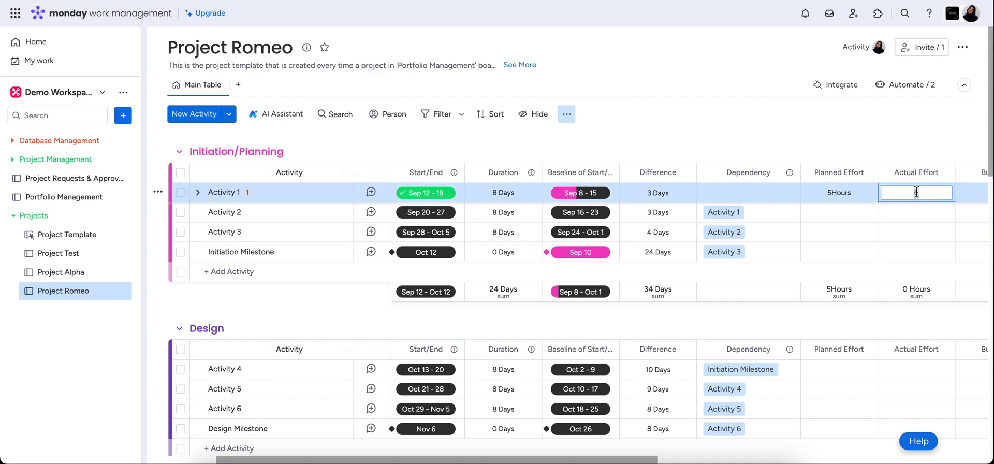
click(939, 131)
Step: Enter a budget of $150 and costs of $100 for Activity 1
scroll(940, 131, right, 3)
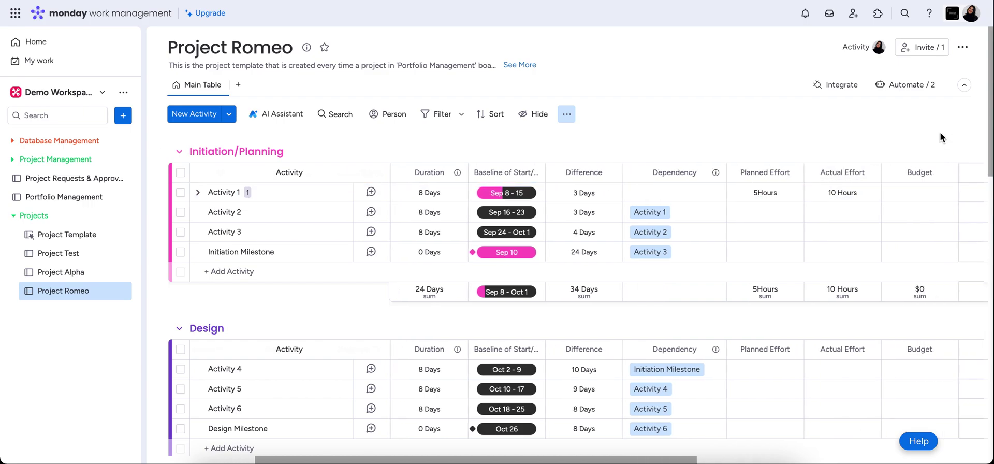
click(835, 192)
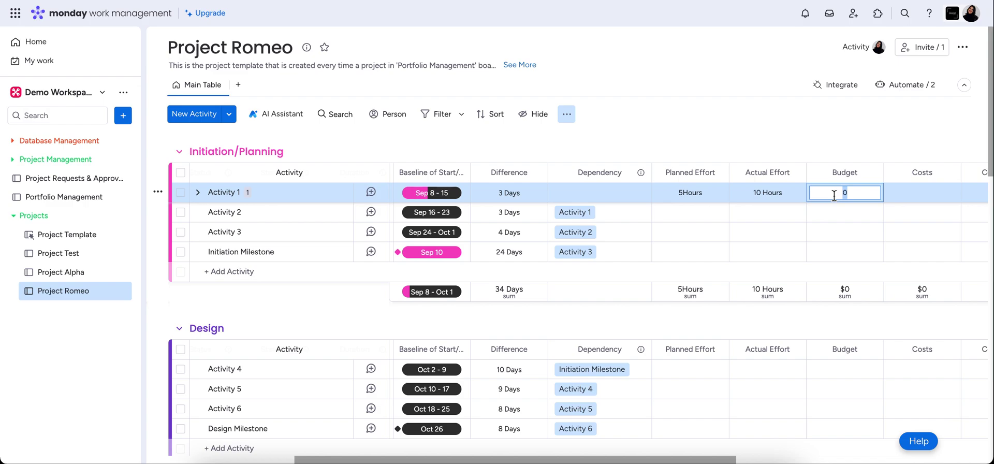
click(880, 146)
click(926, 192)
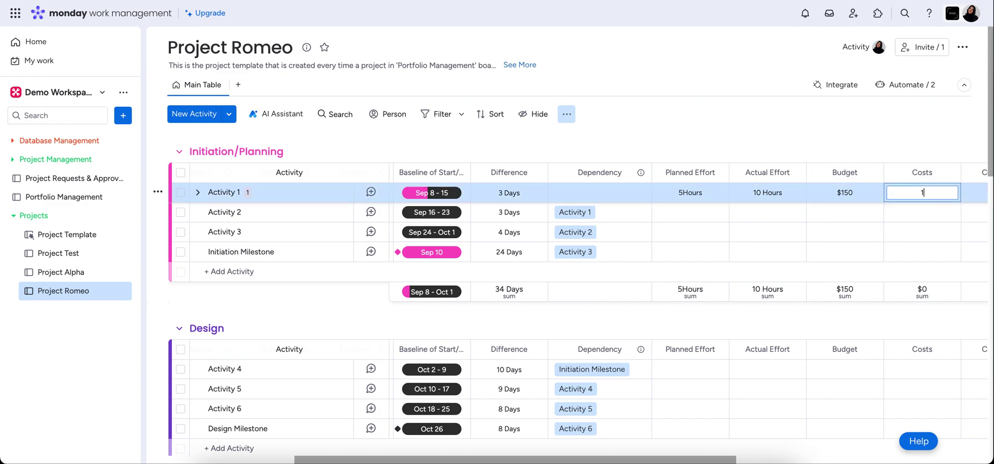
text(100)
click(943, 127)
Step: Set the cost type of Activity 1 to Labour
scroll(943, 128, right, 3)
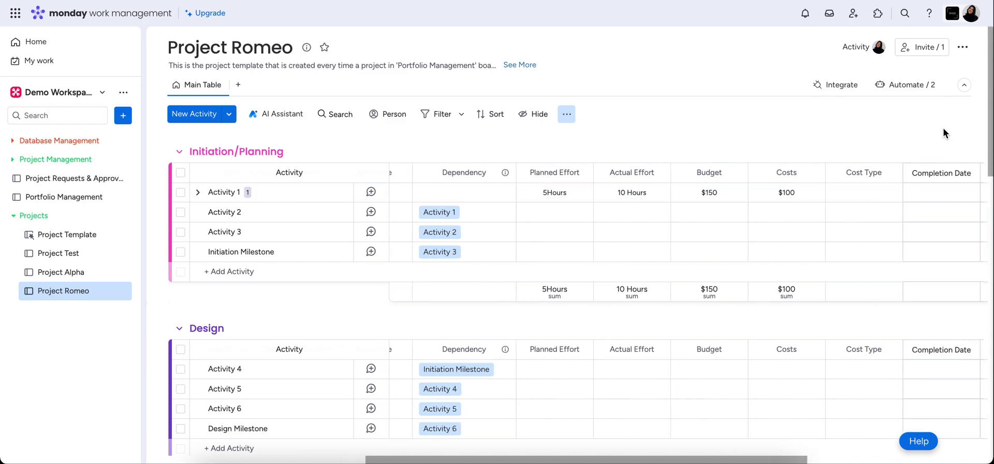
click(822, 193)
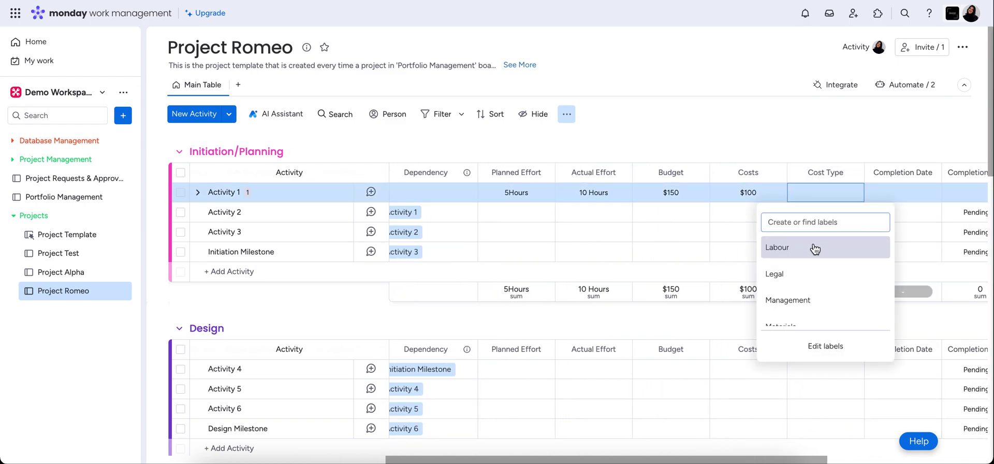
click(816, 247)
click(877, 133)
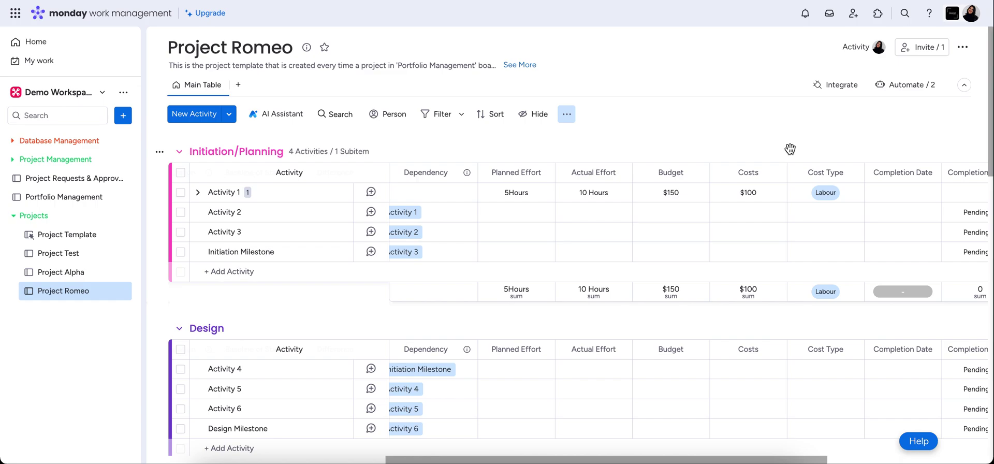
Step: Open the Portfolio Management board and review Project Romeo's progress, timeline, baseline, effort, allocated budget, costs and percentage of budget spent
scroll(798, 151, right, 4)
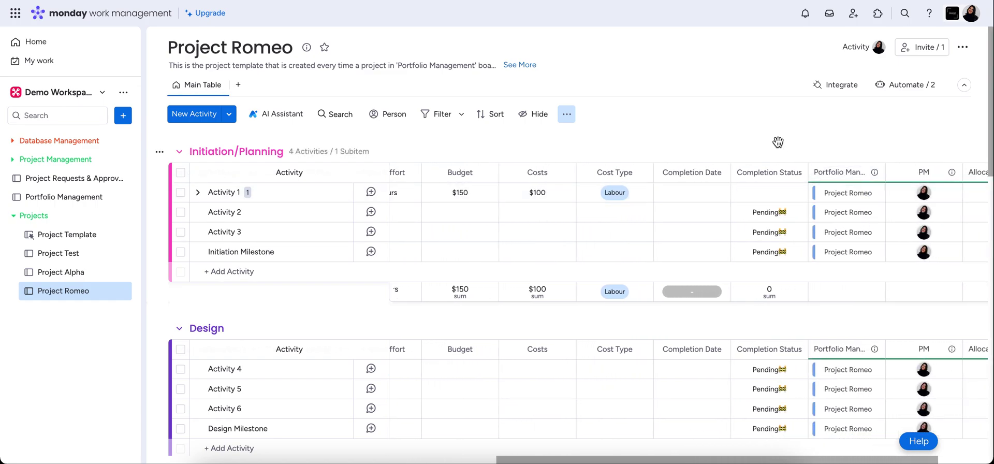
scroll(778, 142, left, 1)
scroll(778, 142, left, 10)
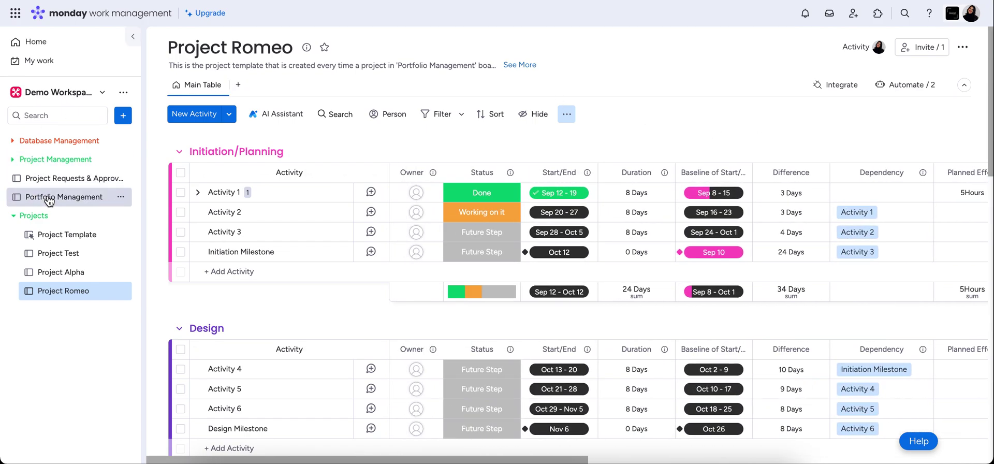
click(50, 200)
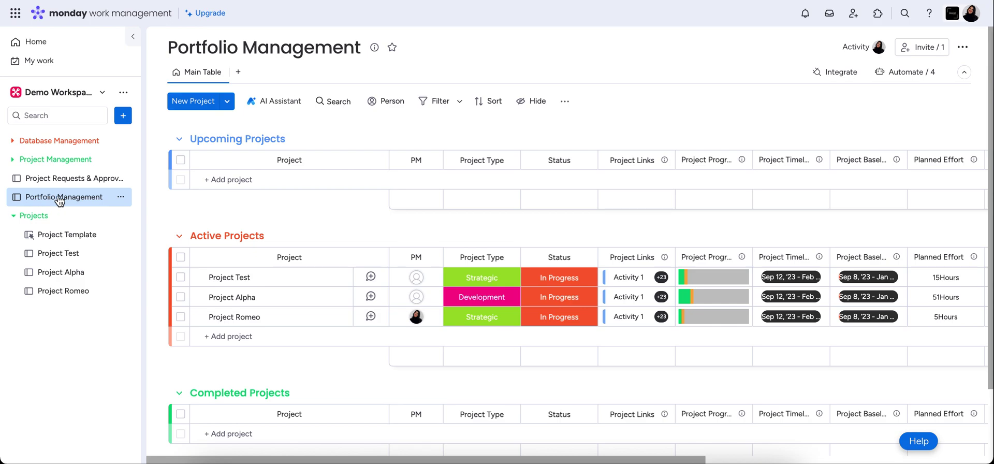
scroll(619, 178, right, 5)
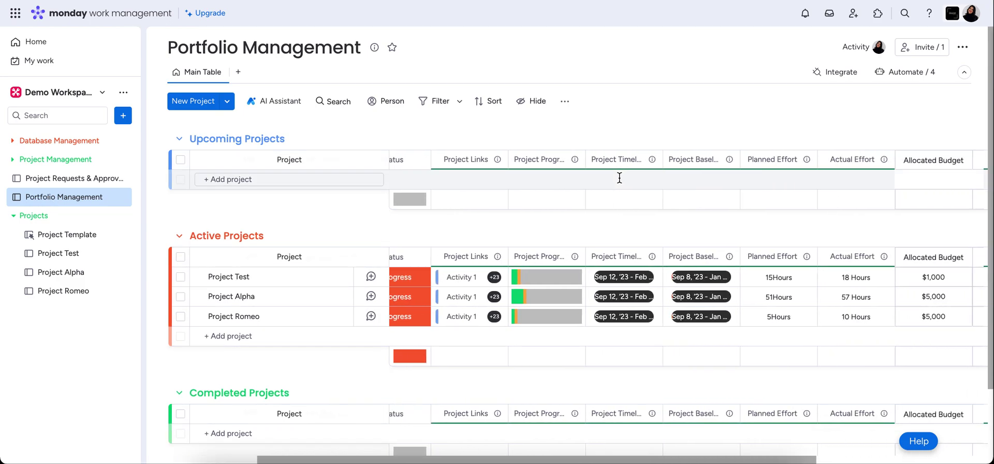
scroll(619, 178, left, 2)
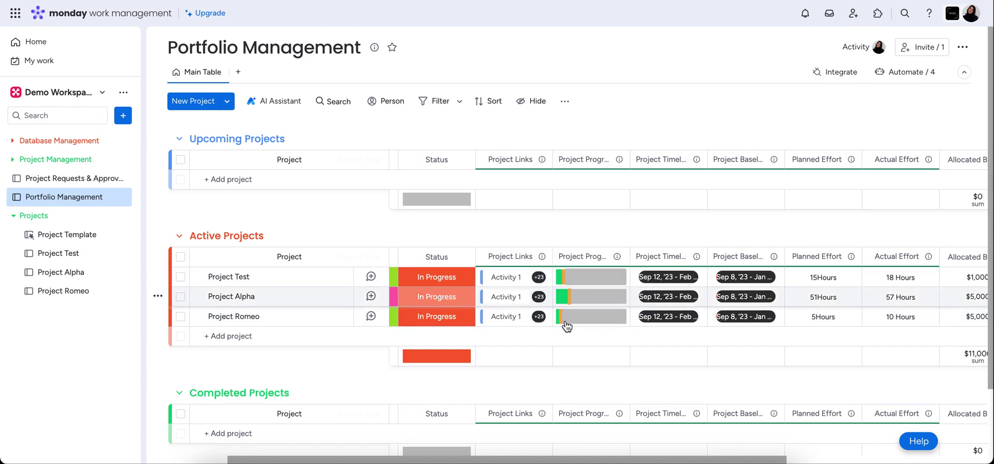
mouse_move(560, 325)
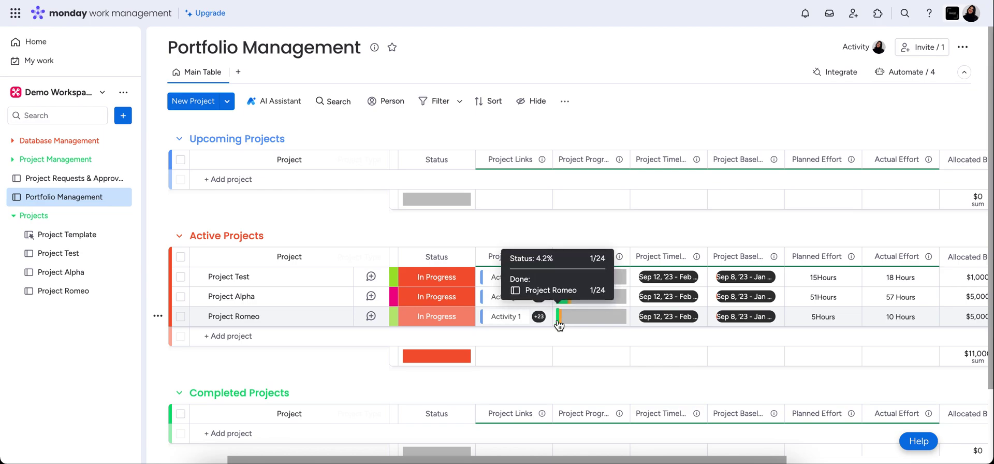
scroll(658, 354, right, 3)
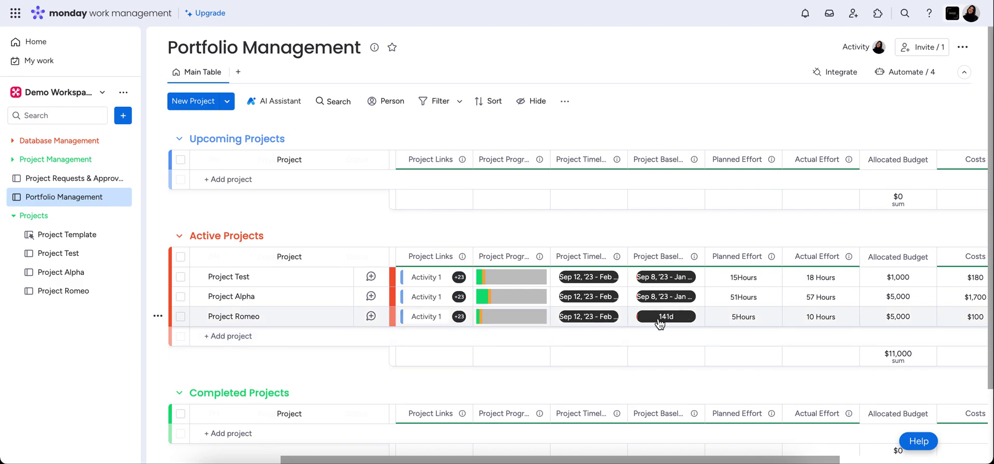
scroll(633, 332, right, 5)
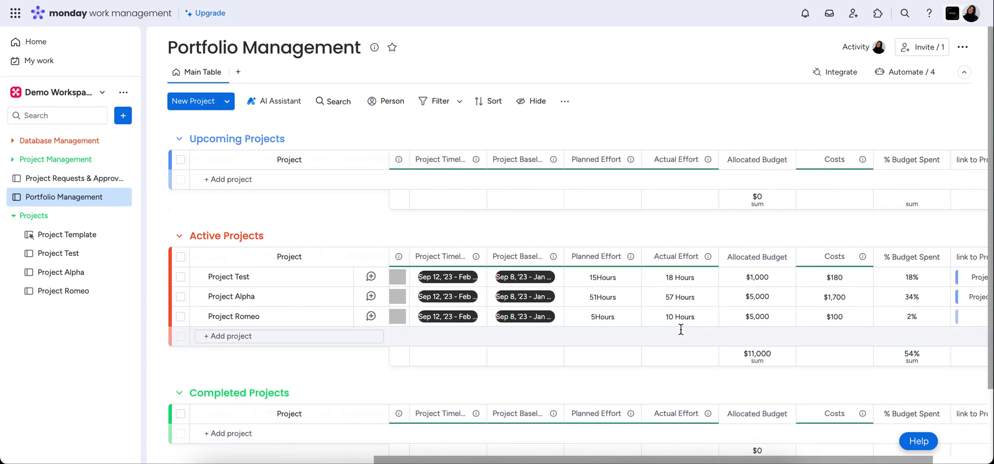
scroll(680, 316, right, 3)
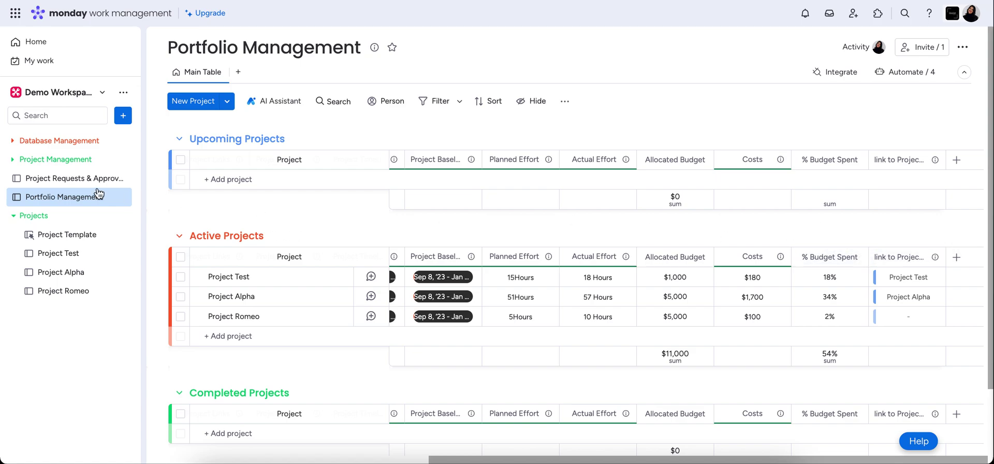
Step: Review the approved requests' scores, budgets and statuses on the Project Requests & Approvals board, and return to the Portfolio Management board
click(67, 178)
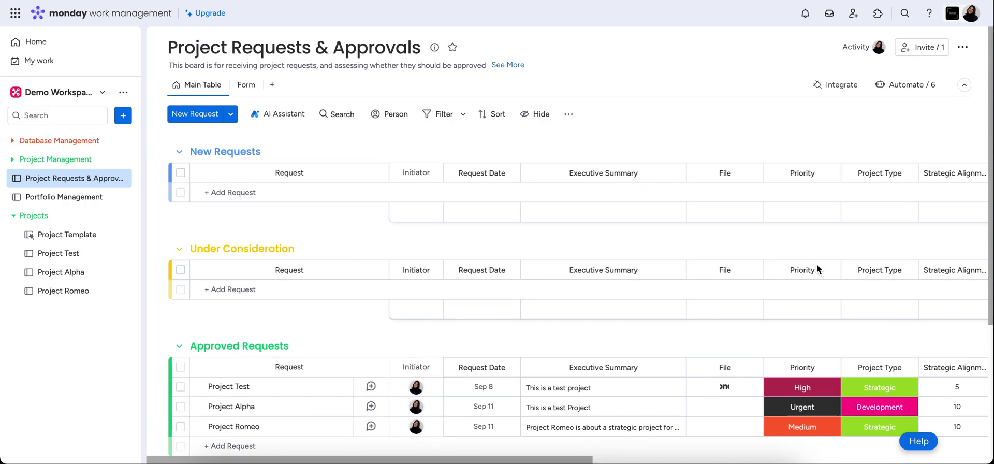
scroll(816, 263, right, 10)
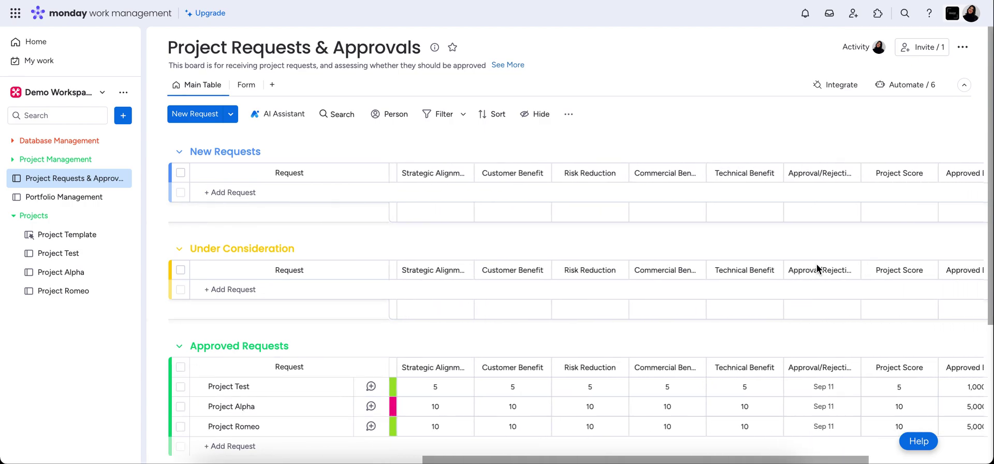
scroll(816, 263, right, 5)
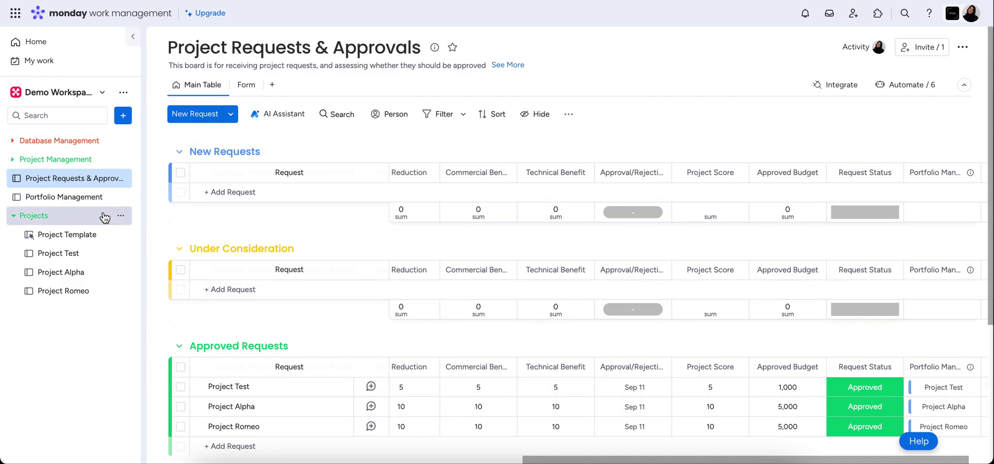
click(63, 207)
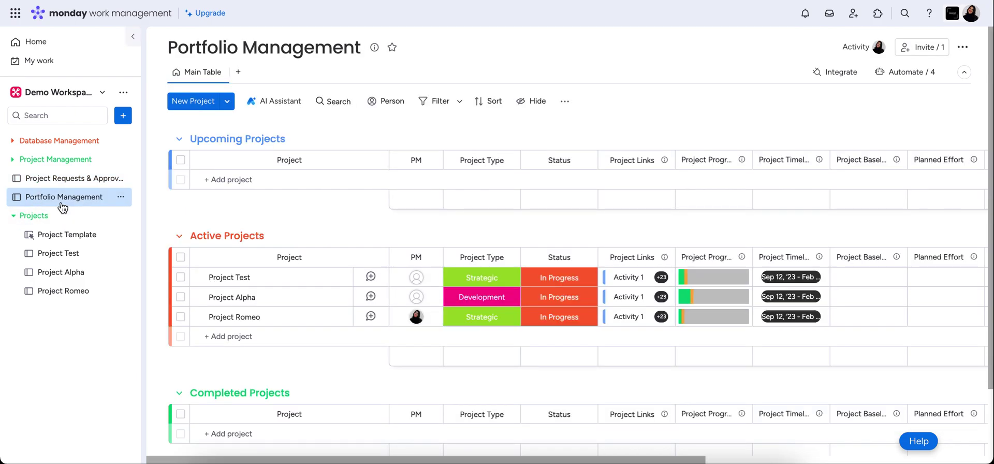
Step: Link Project Romeo under Active Projects to the Project Romeo request from the Project Requests & Approvals board
scroll(838, 326, right, 10)
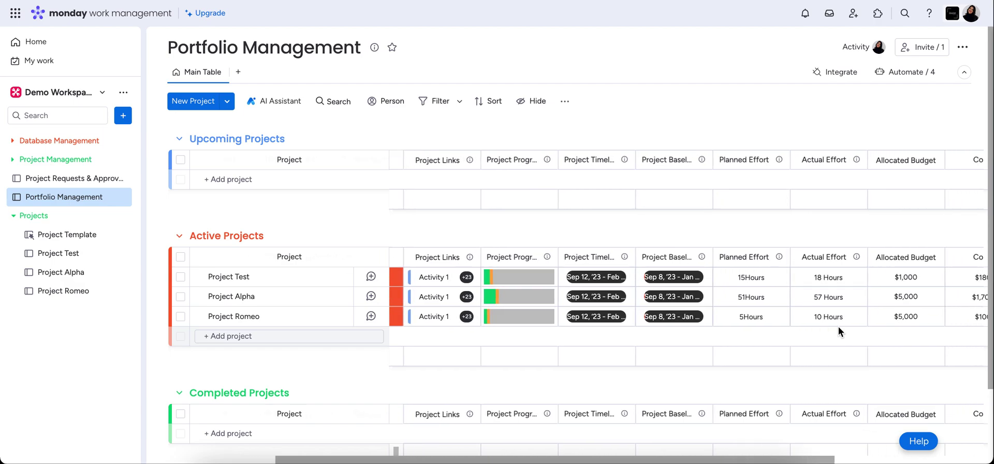
click(901, 317)
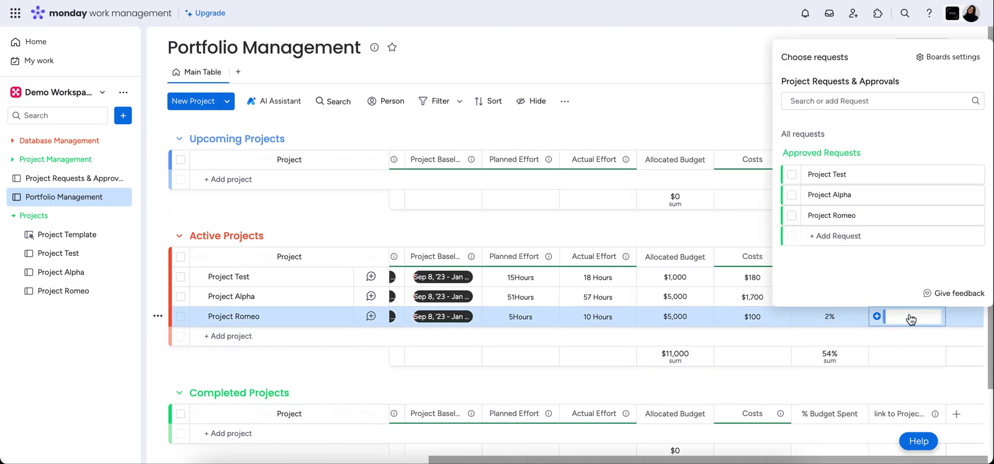
click(793, 215)
click(738, 224)
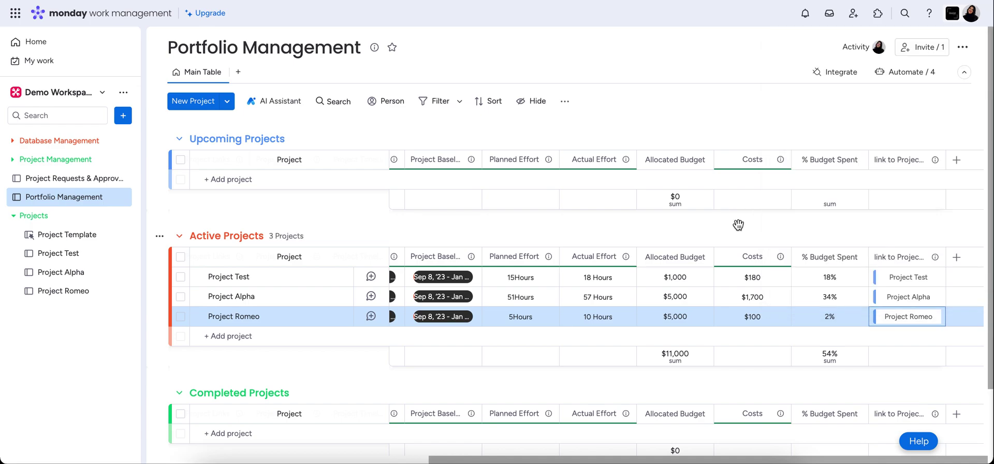
Step: Open the linked Project Romeo request, review its approval details, scores and approved budget, and close the card
click(922, 316)
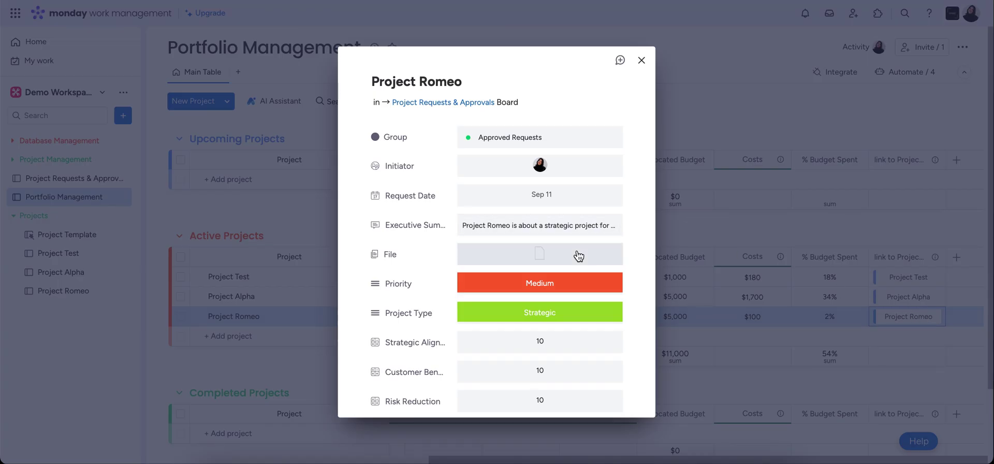
scroll(577, 256, down, 4)
scroll(577, 256, up, 5)
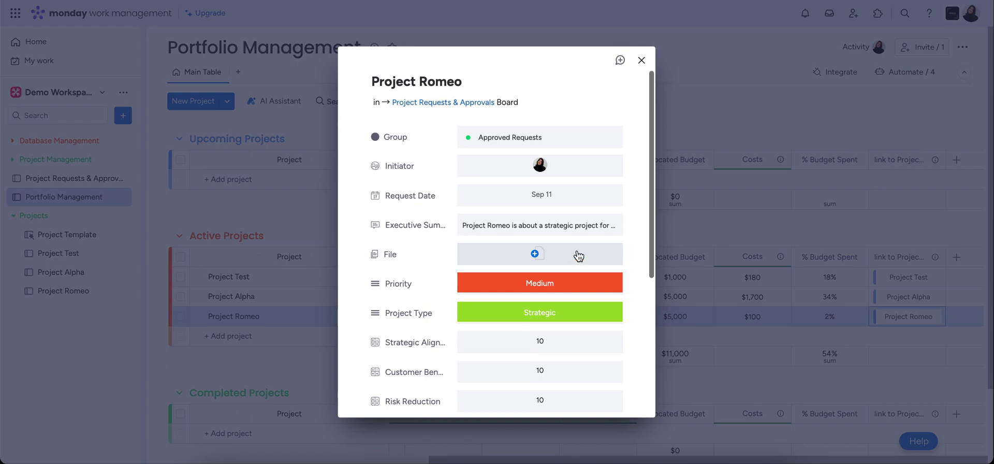
scroll(518, 306, down, 5)
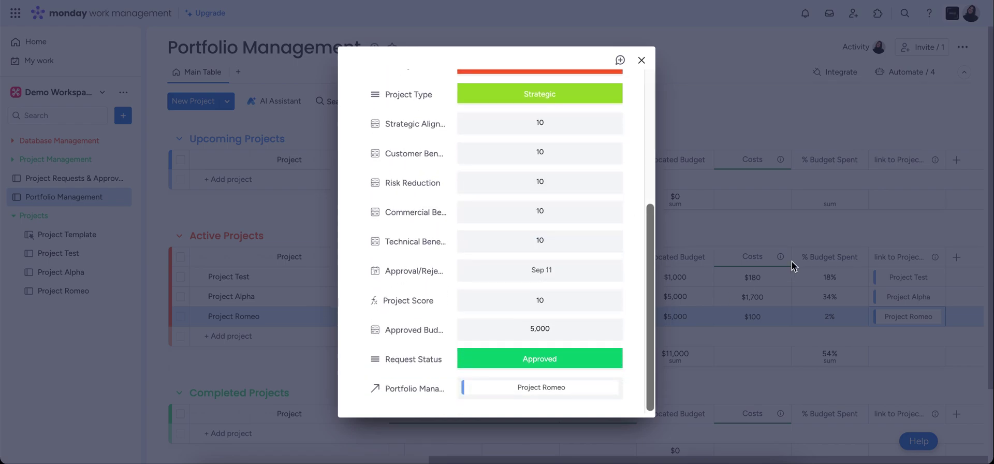
click(34, 182)
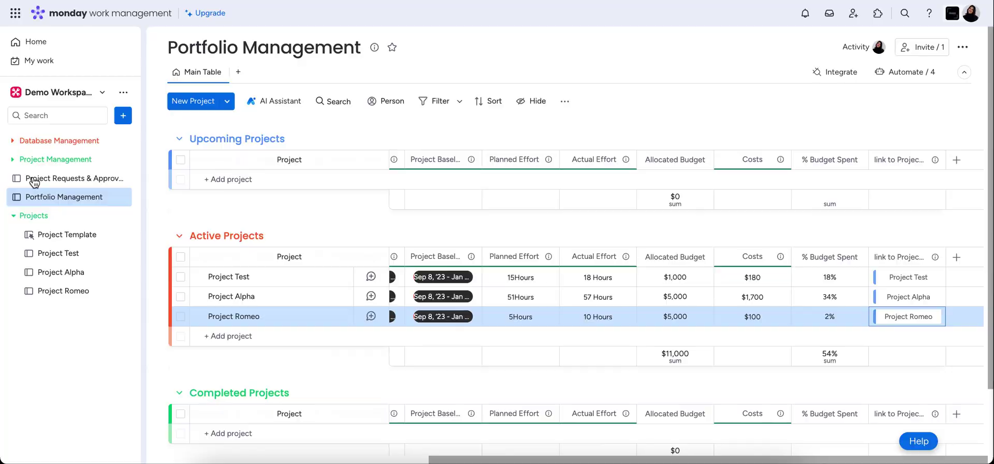
Step: On the Project Requests & Approvals board, open Project Romeo's linked portfolio item, review its progress, timeline, effort and budget, and close it
click(67, 178)
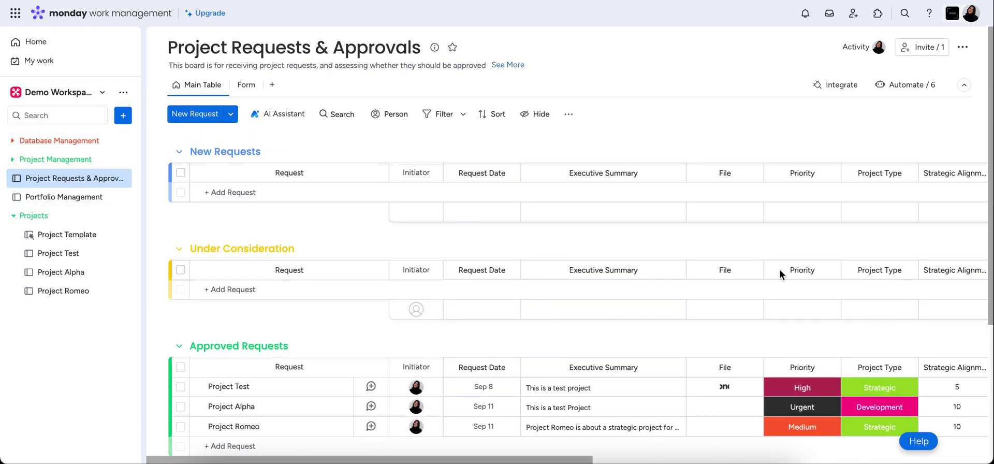
scroll(778, 270, right, 10)
scroll(779, 269, right, 6)
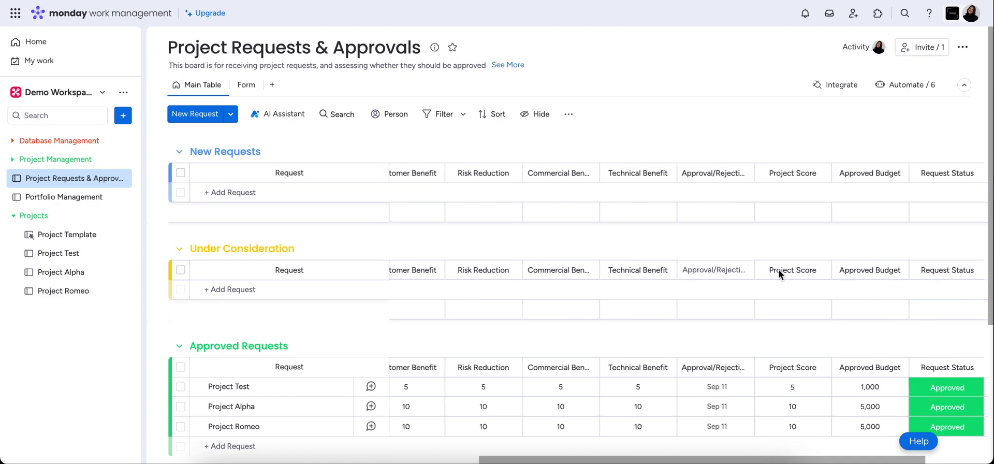
scroll(779, 270, down, 2)
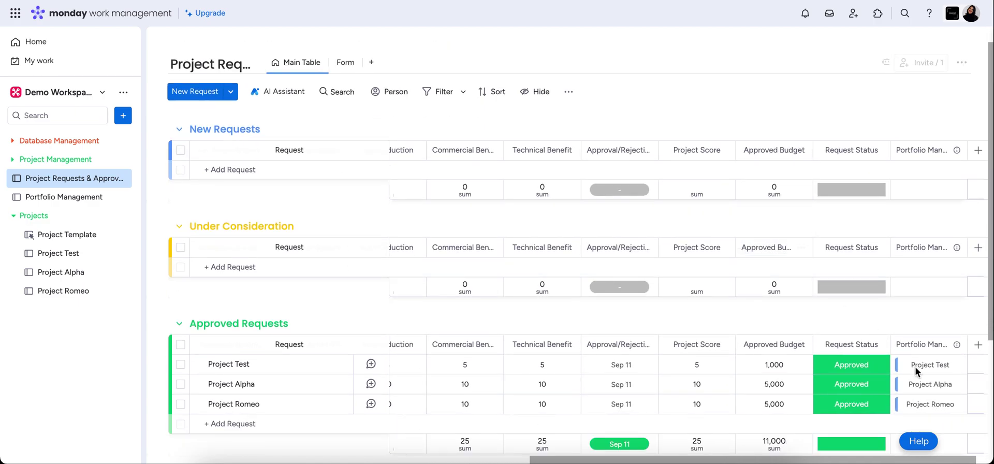
click(931, 385)
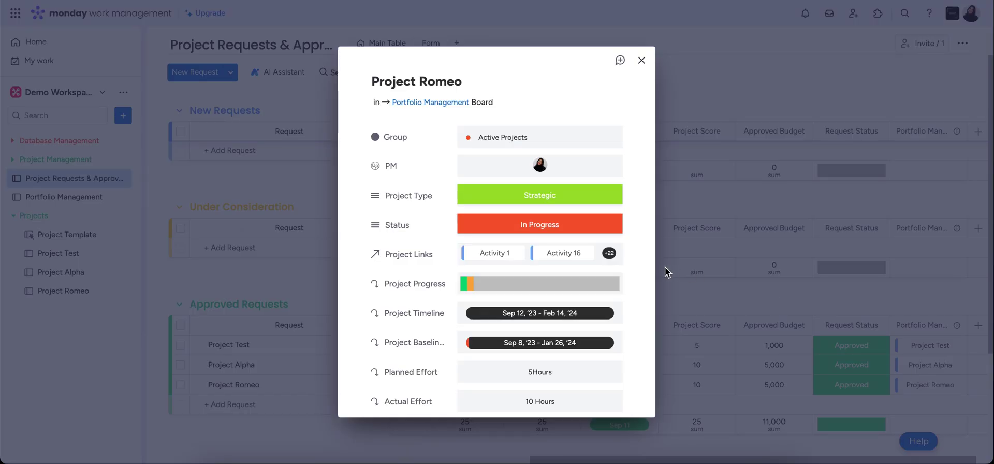
scroll(636, 278, down, 3)
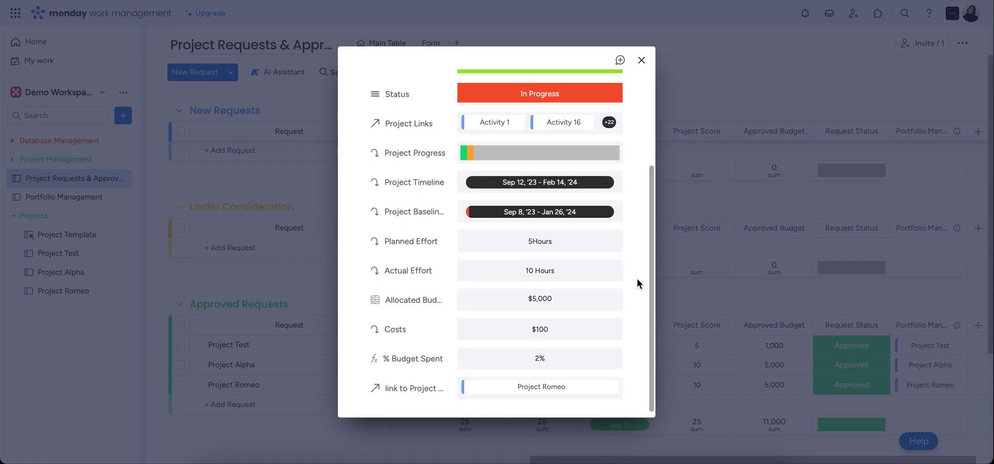
scroll(637, 277, up, 3)
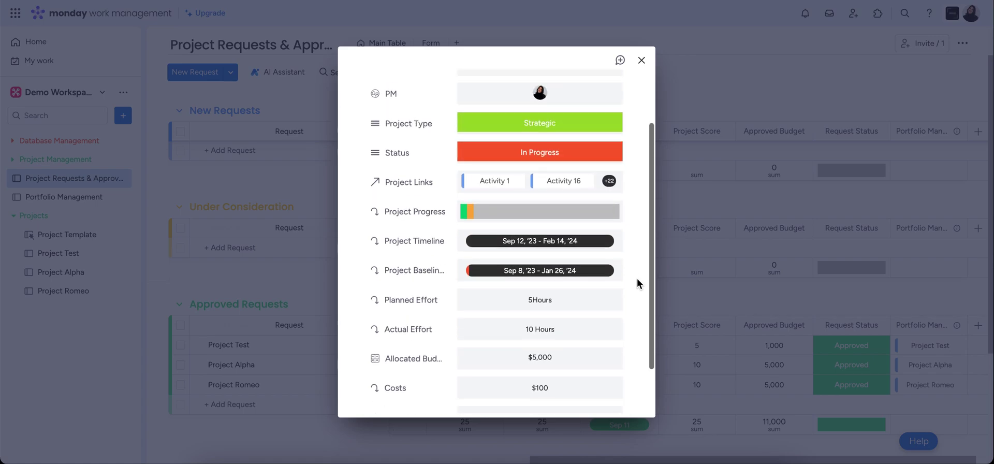
click(642, 61)
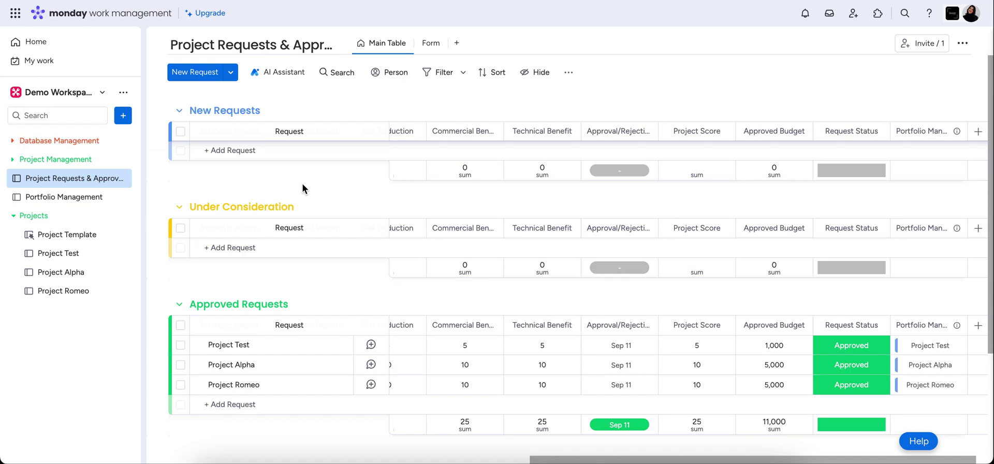
Step: Return to the Portfolio Management board and check which connected boards feed the Project Links column
click(99, 202)
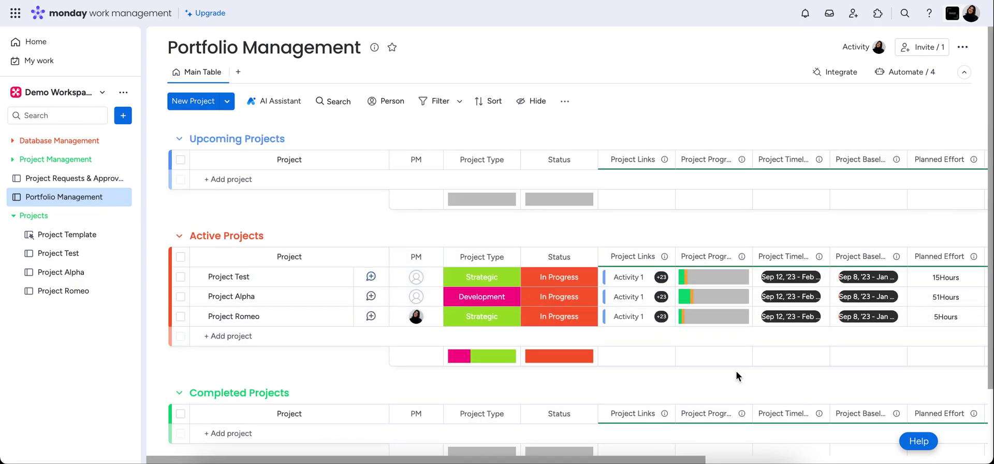
scroll(724, 390, right, 2)
scroll(724, 390, right, 4)
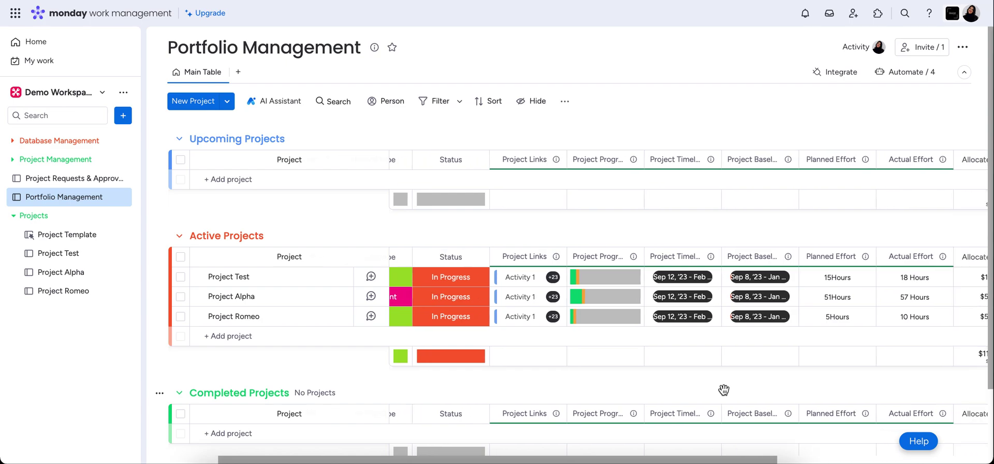
click(541, 256)
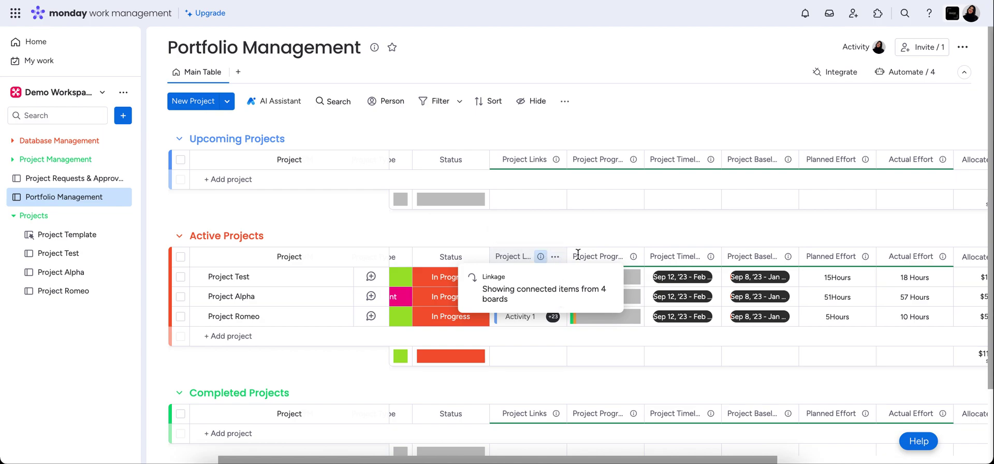
click(590, 234)
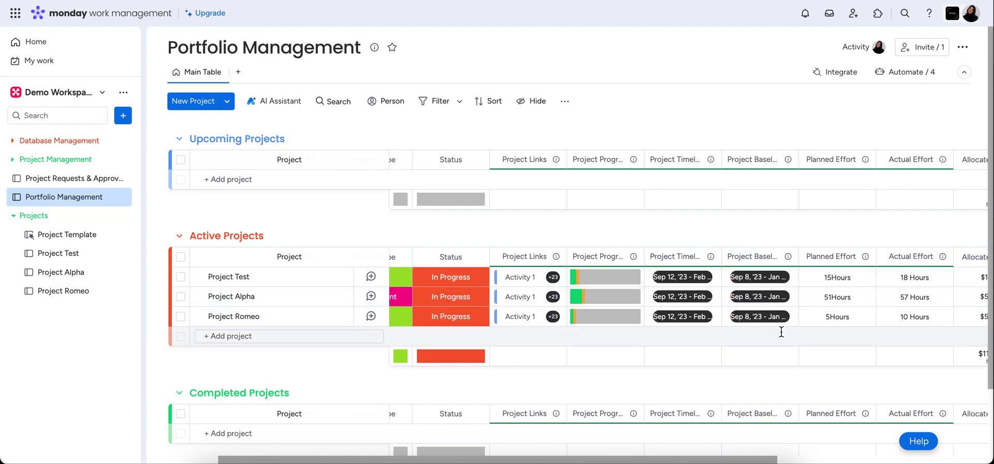
Step: View the Project Romeo board, then examine the projects' progress, timelines, effort, budgets and costs on the Portfolio Management board
click(65, 293)
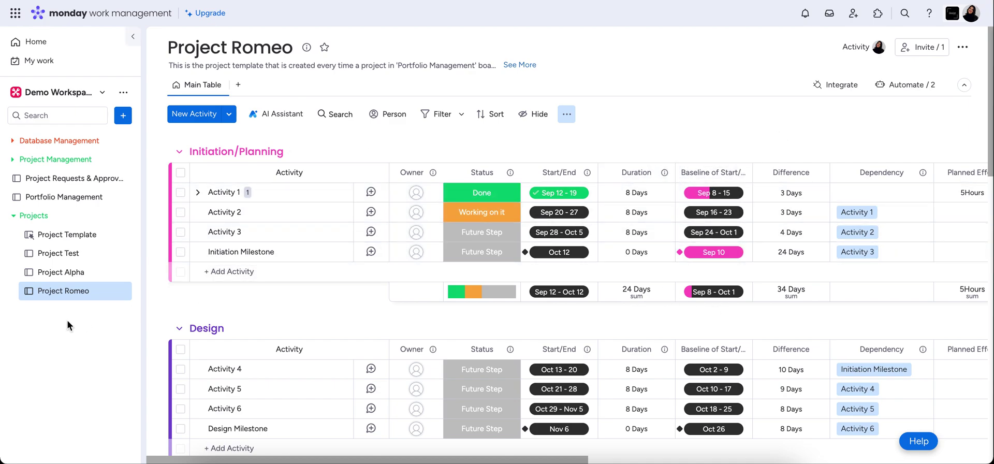
click(86, 207)
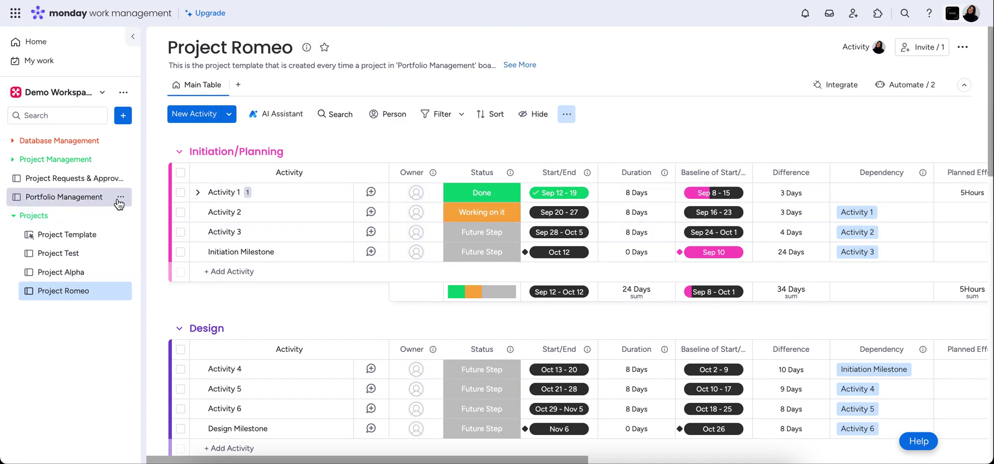
click(58, 208)
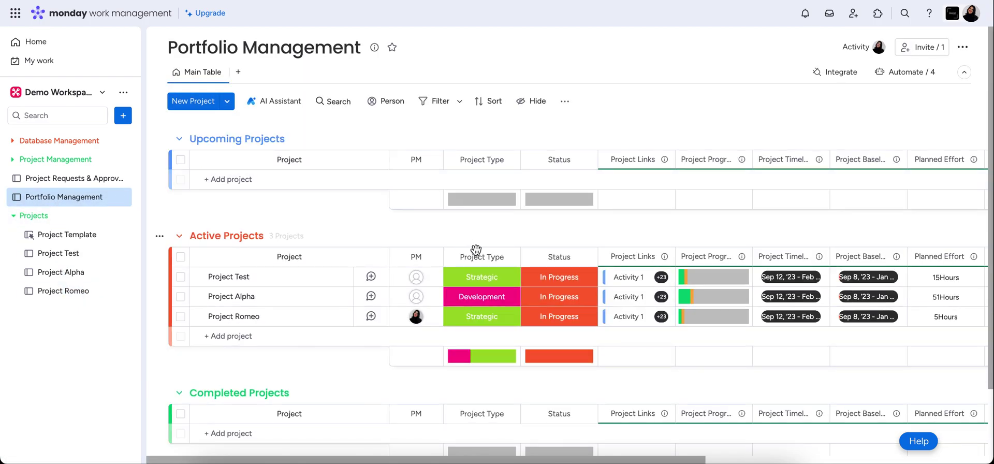
mouse_move(715, 286)
scroll(628, 236, right, 5)
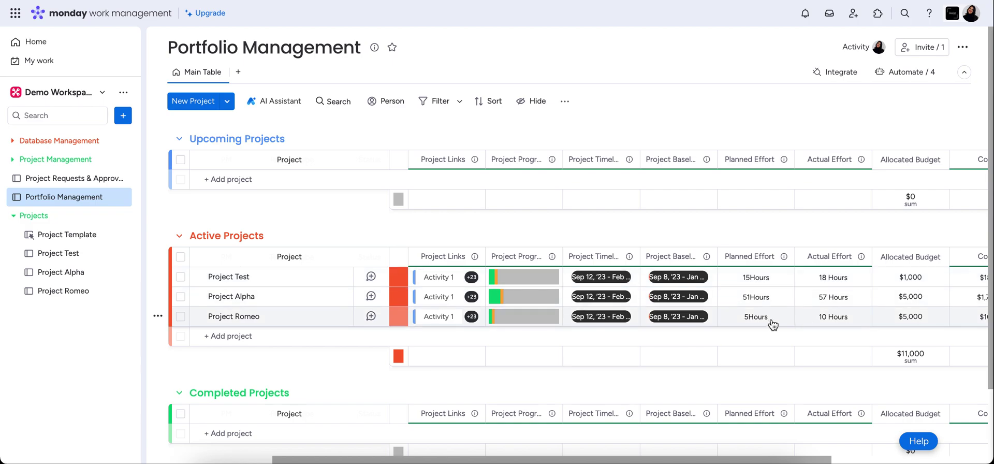
scroll(716, 358, right, 1)
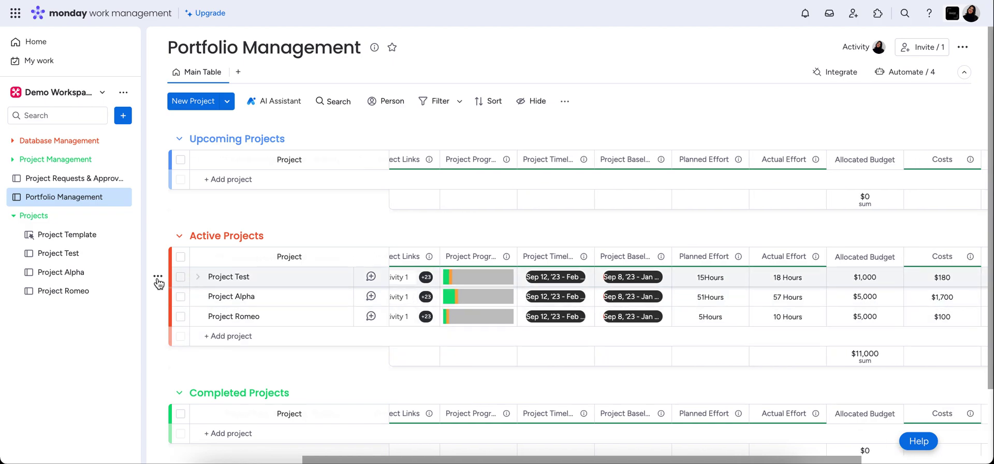
Step: On the Project Romeo board, set Activity 2's status to Done and Activity 3's to Working on it, dismissing the app suggestion
click(53, 299)
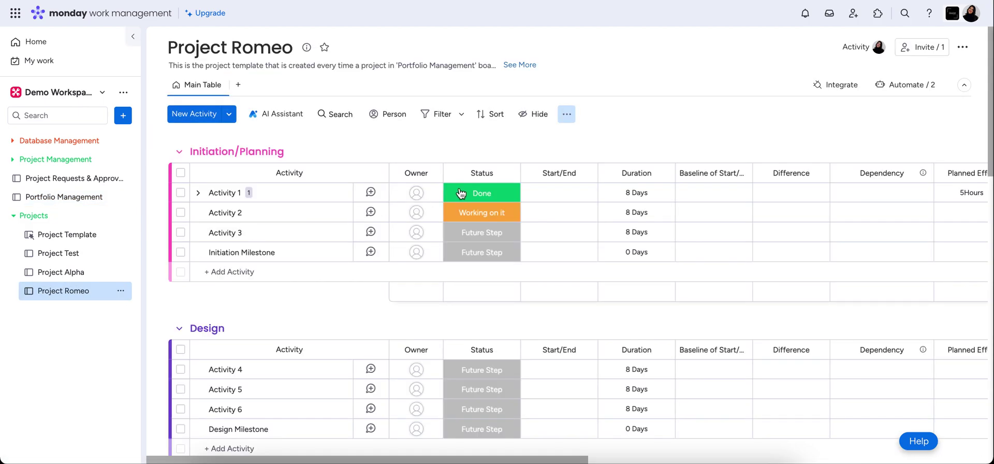
click(485, 213)
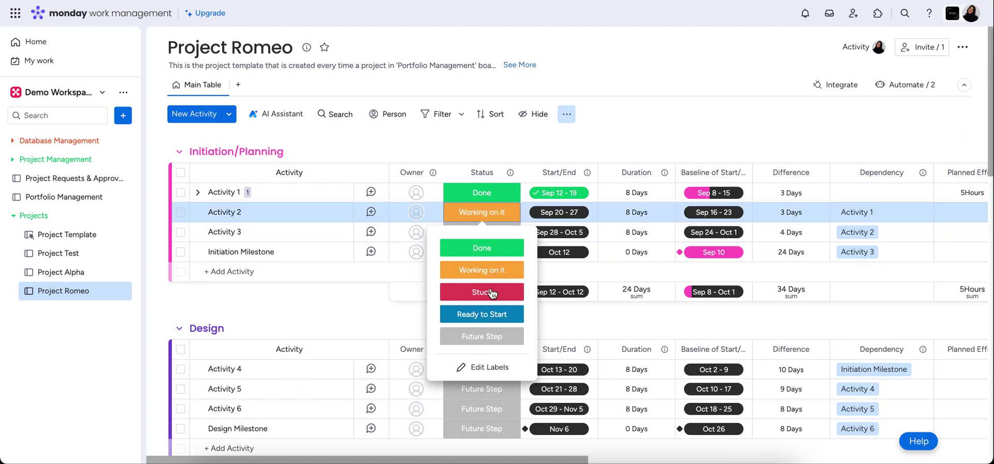
click(484, 249)
click(491, 236)
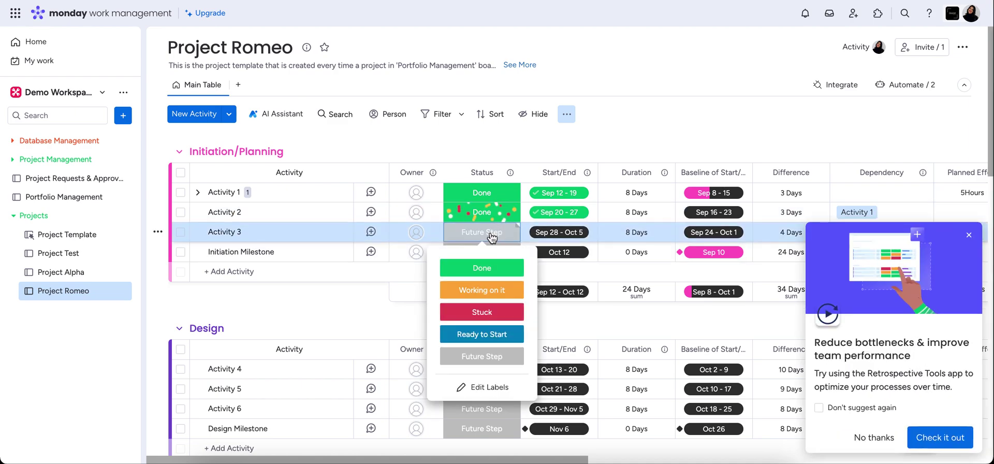
click(487, 290)
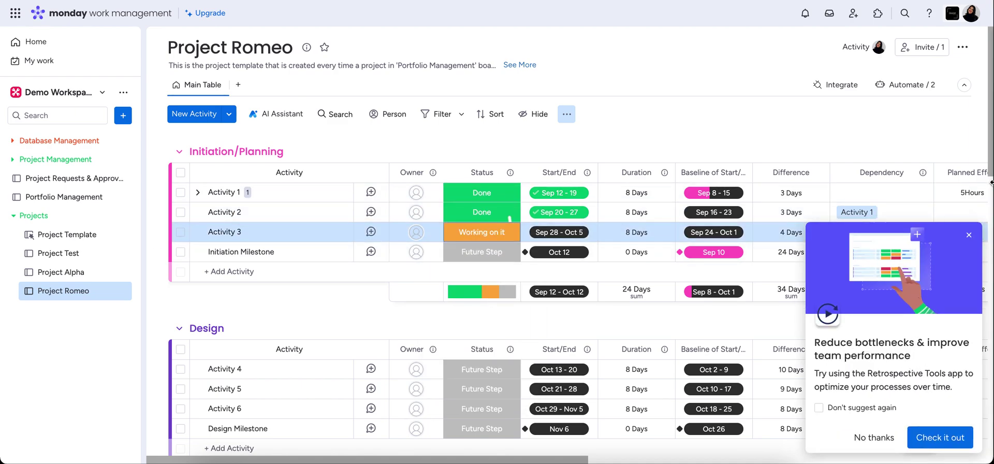
click(968, 236)
Step: Enter a planned effort of 20 hours and an actual effort of 15 hours for Activity 3
scroll(810, 289, right, 5)
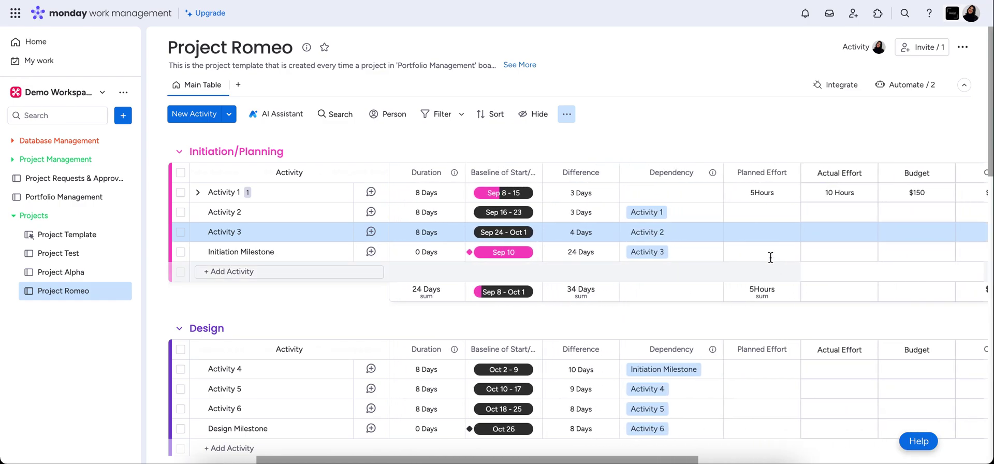
click(757, 233)
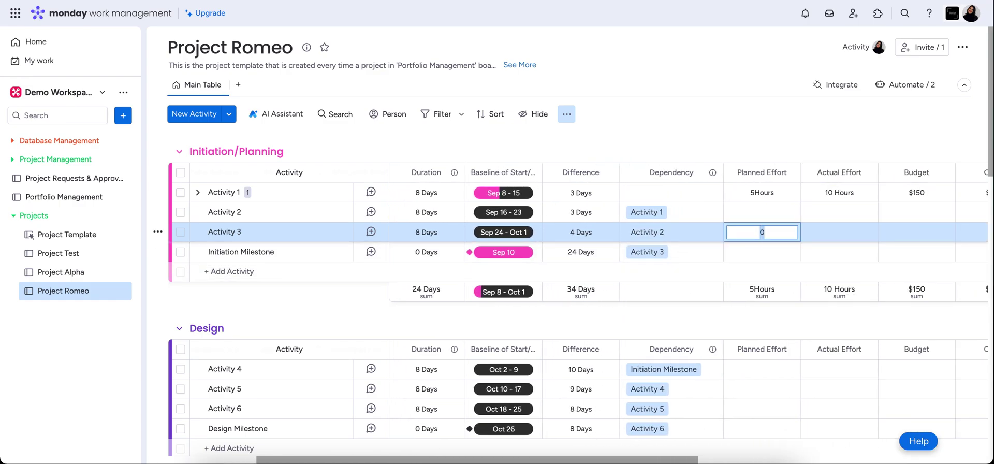
click(846, 232)
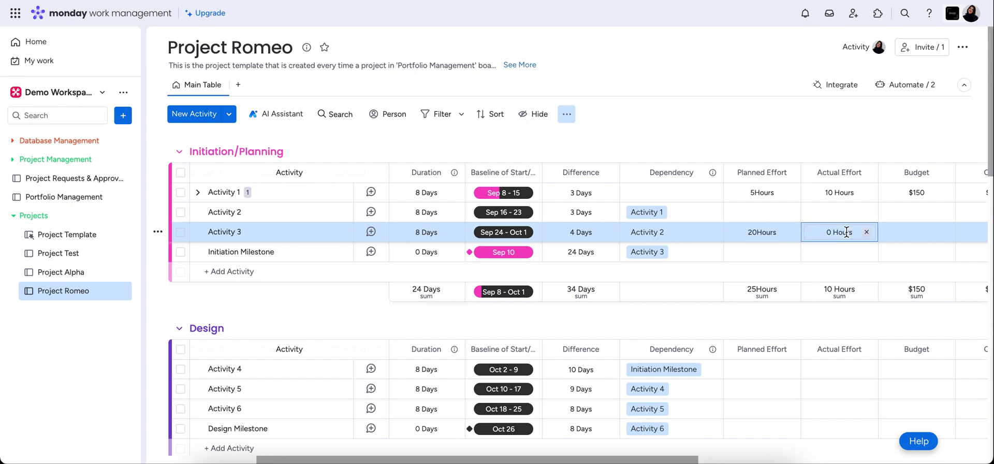
click(846, 232)
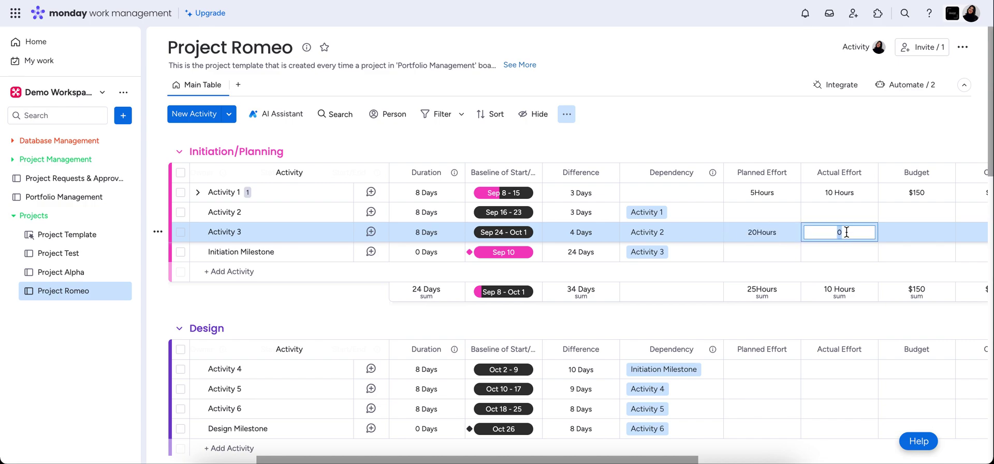
Step: Enter a budget of $500 and costs of $350 for Activity 3
click(924, 230)
click(924, 230)
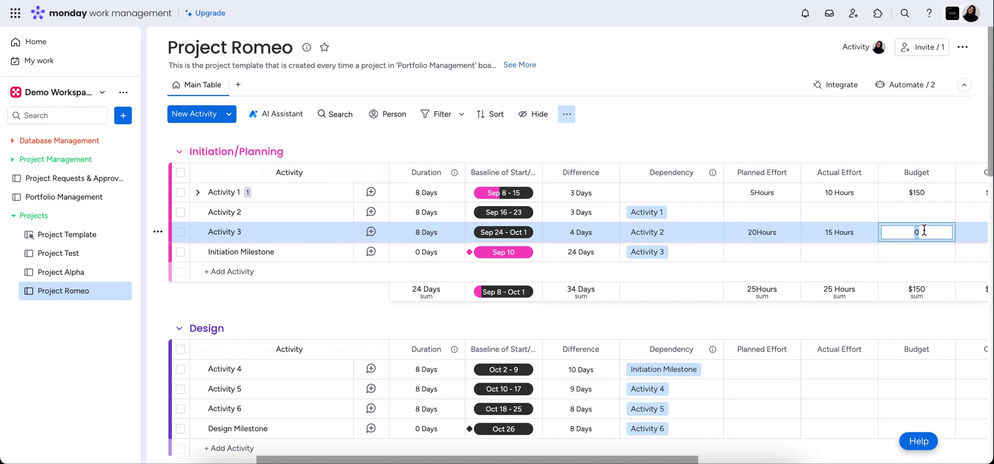
text(500)
click(914, 252)
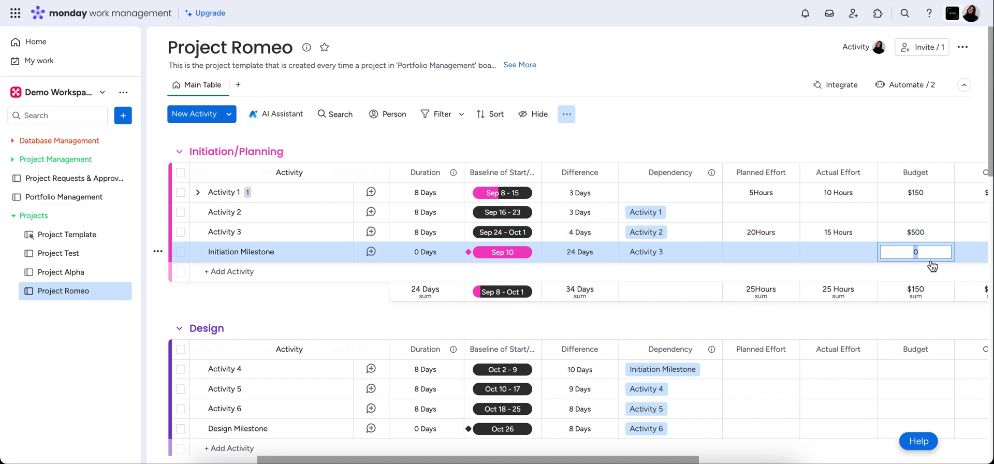
scroll(901, 243, right, 4)
click(891, 234)
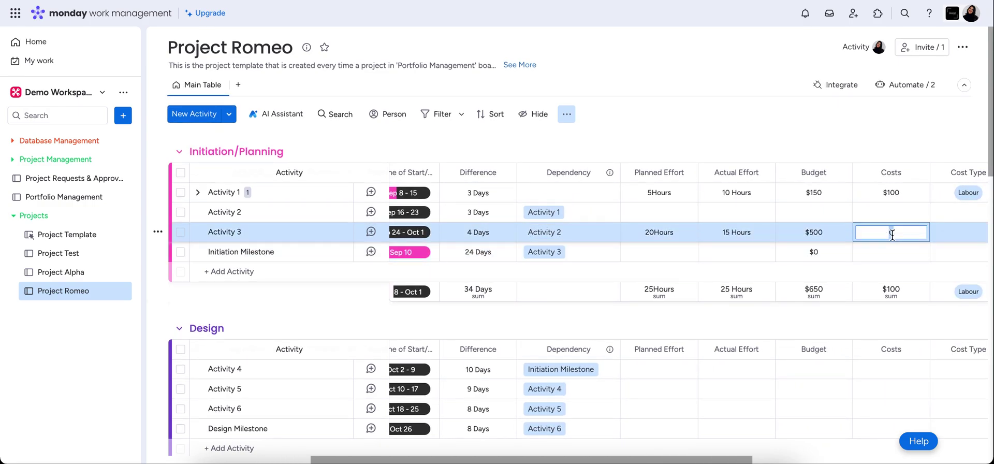
text(350)
key(Return)
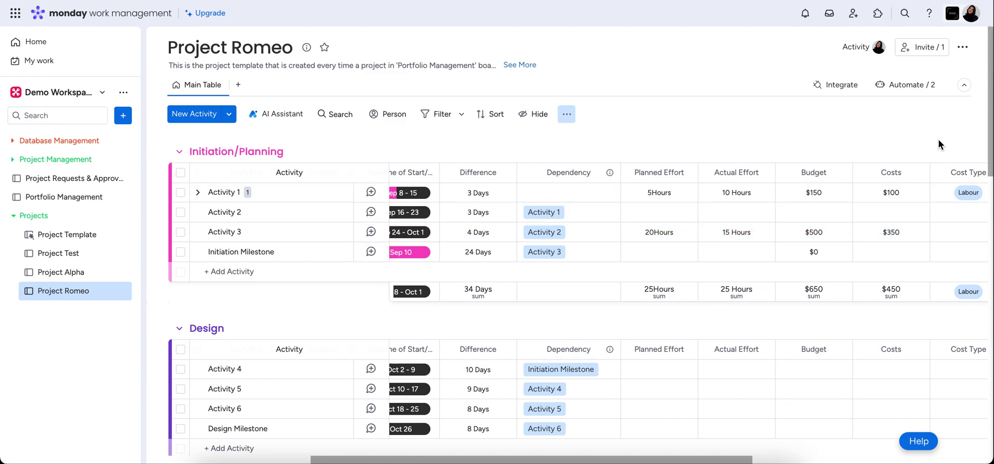
Step: Set Activity 3's cost type to Management on the Project Romeo board
scroll(880, 228, right, 4)
click(819, 238)
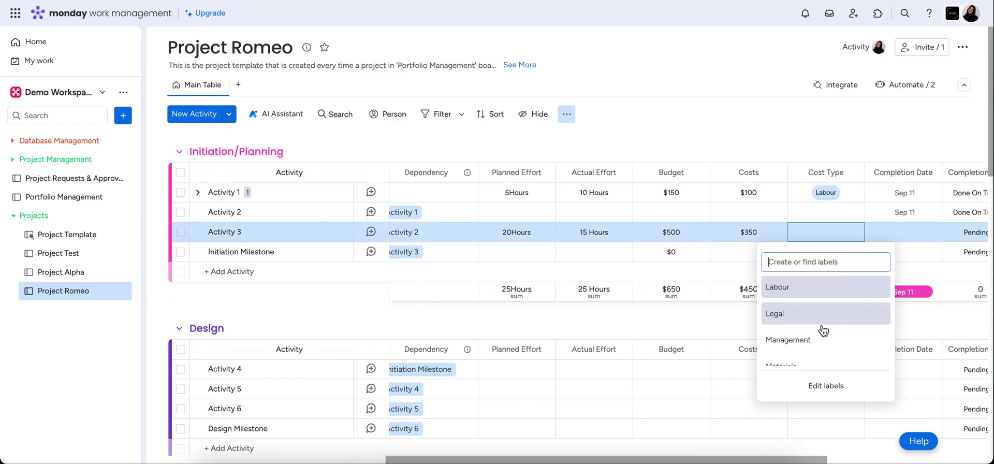
click(787, 339)
click(877, 127)
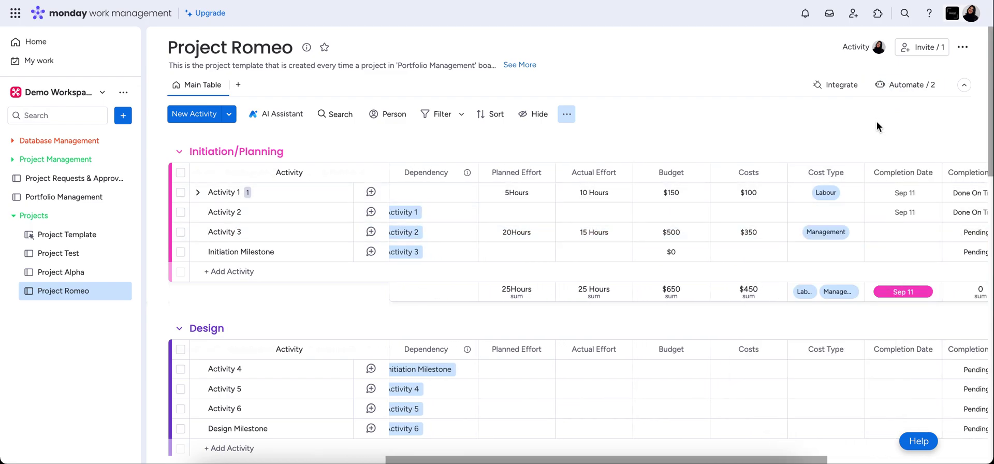
Step: Examine the completion dates, completion statuses and linked portfolio details of Project Romeo's activities
scroll(874, 124, right, 5)
scroll(874, 127, down, 1)
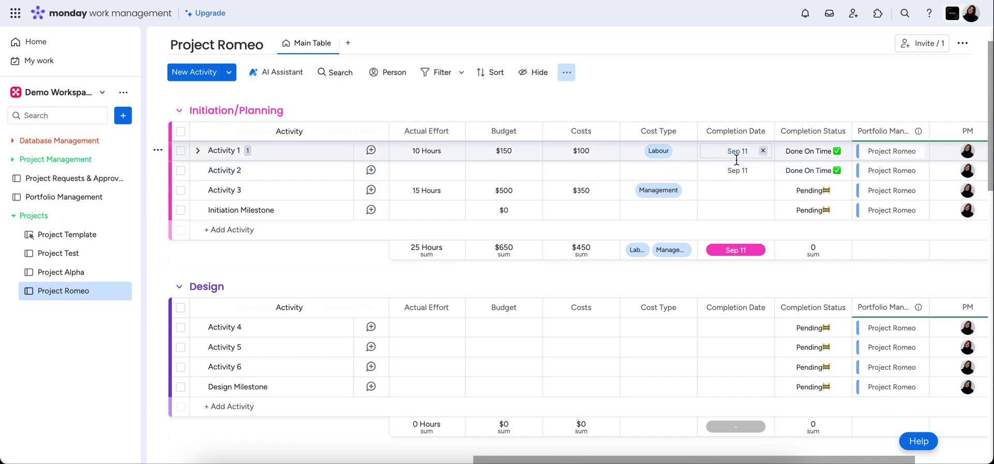
scroll(751, 163, left, 3)
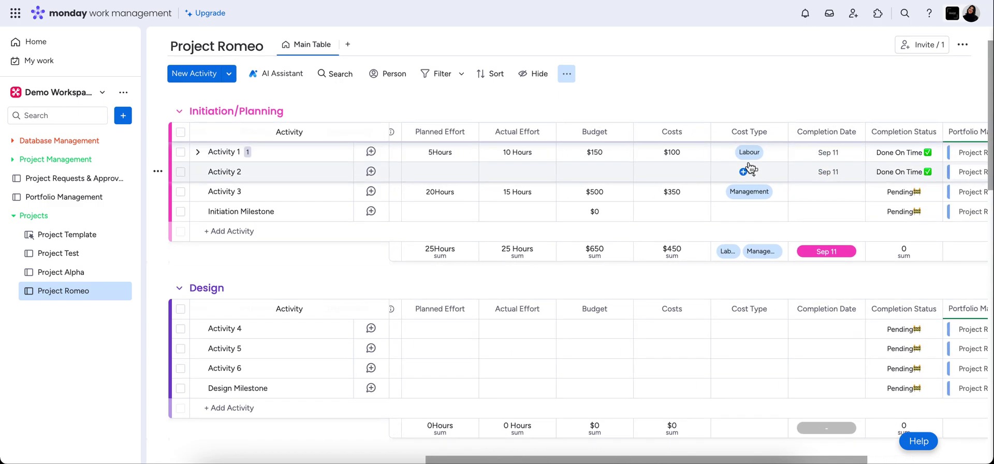
scroll(750, 166, right, 5)
scroll(750, 167, up, 1)
scroll(749, 163, left, 3)
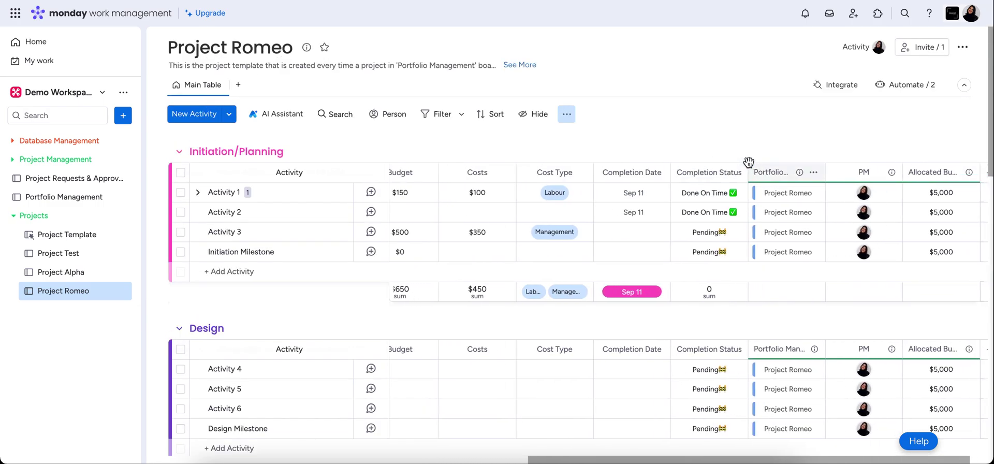
scroll(749, 162, left, 2)
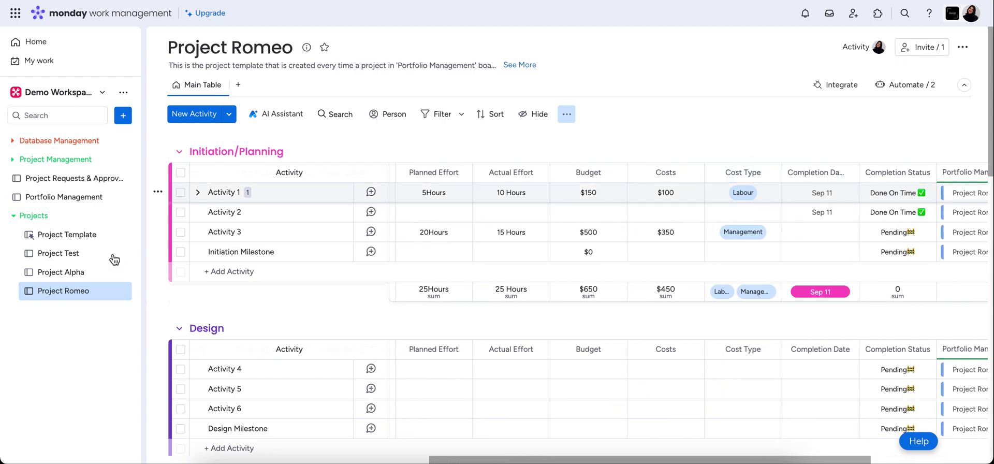
Step: On the Portfolio Management board, examine Project Romeo's progress breakdown, planned and actual effort, allocated budget, costs and percentage of budget spent
click(58, 203)
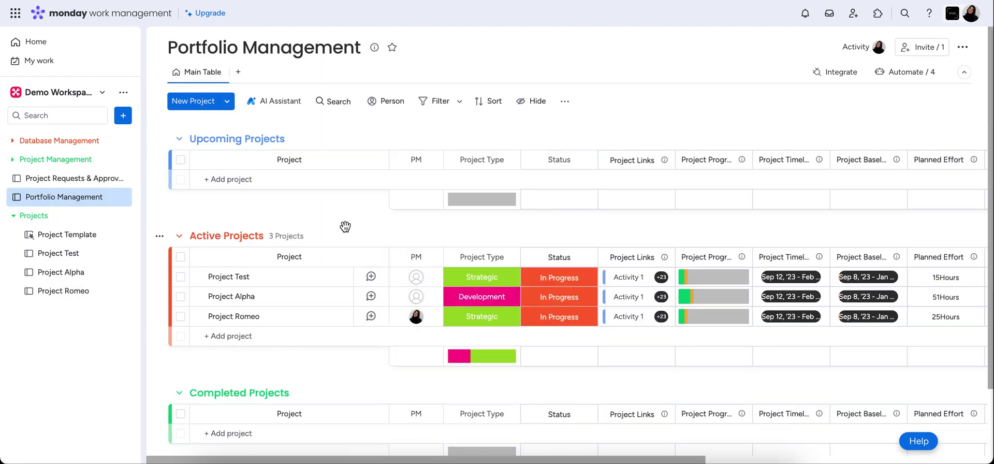
scroll(345, 226, down, 2)
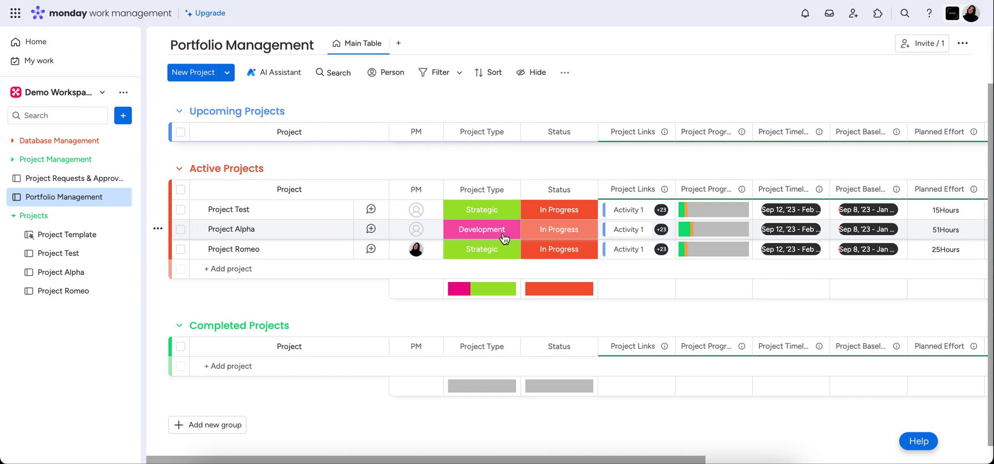
scroll(651, 276, right, 3)
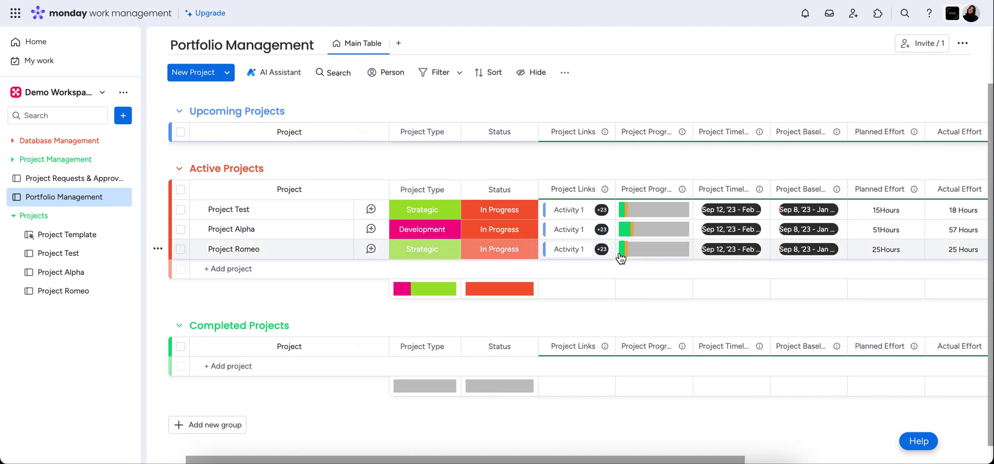
mouse_move(621, 256)
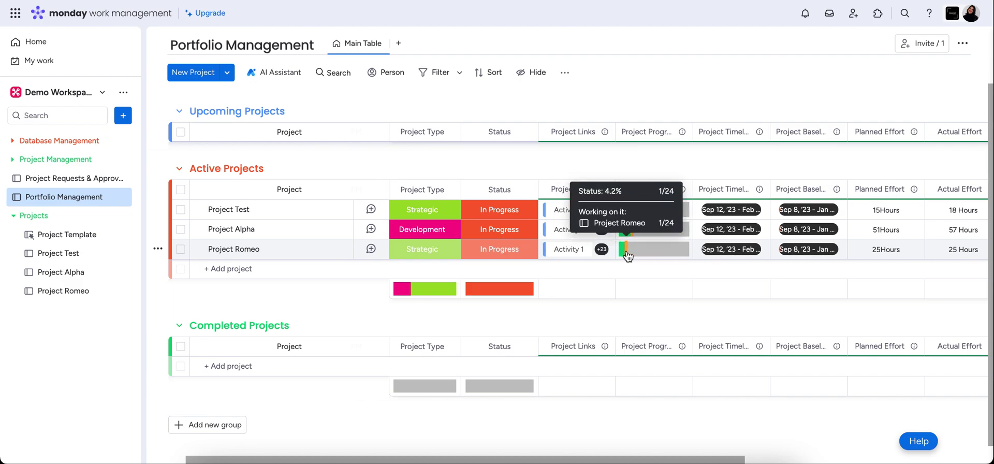
scroll(723, 282, right, 3)
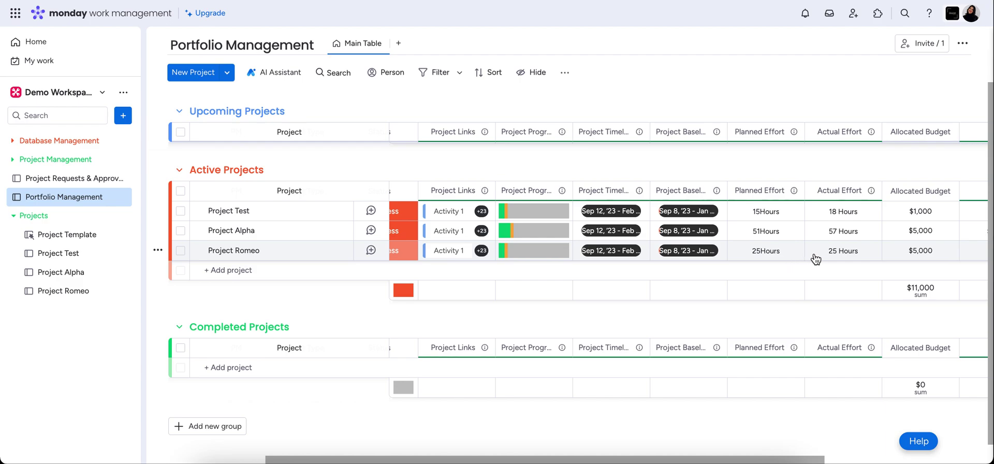
scroll(822, 258, right, 3)
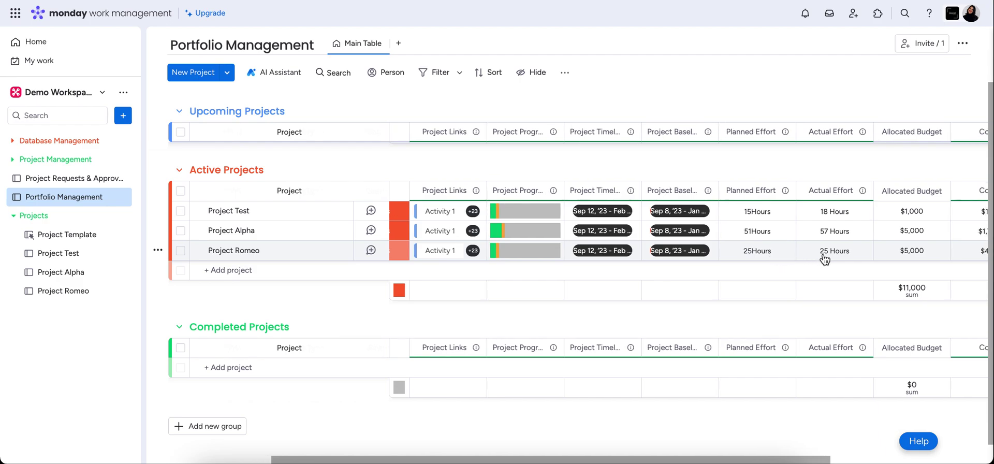
scroll(825, 259, right, 1)
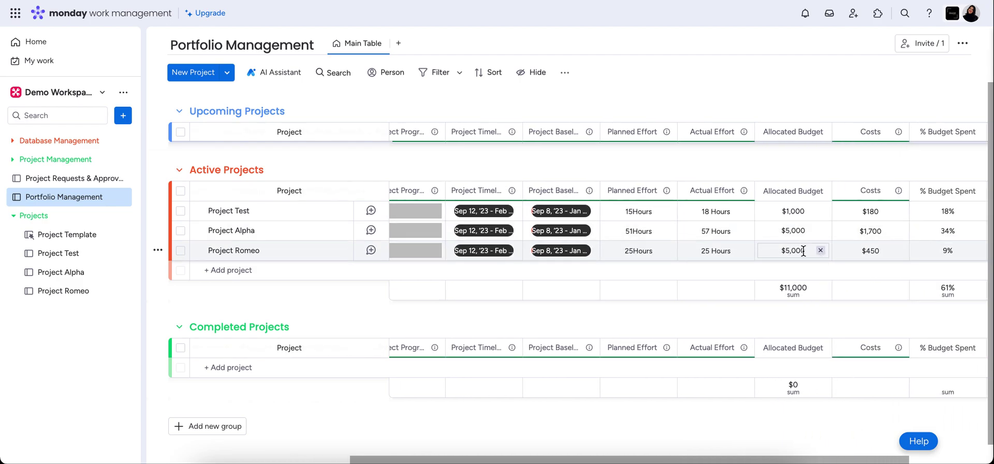
scroll(803, 252, right, 2)
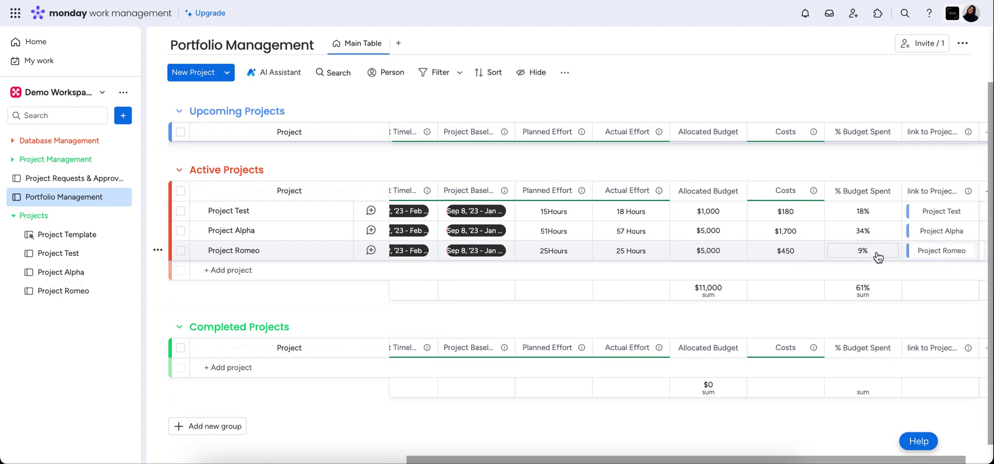
scroll(878, 257, left, 3)
scroll(879, 257, left, 10)
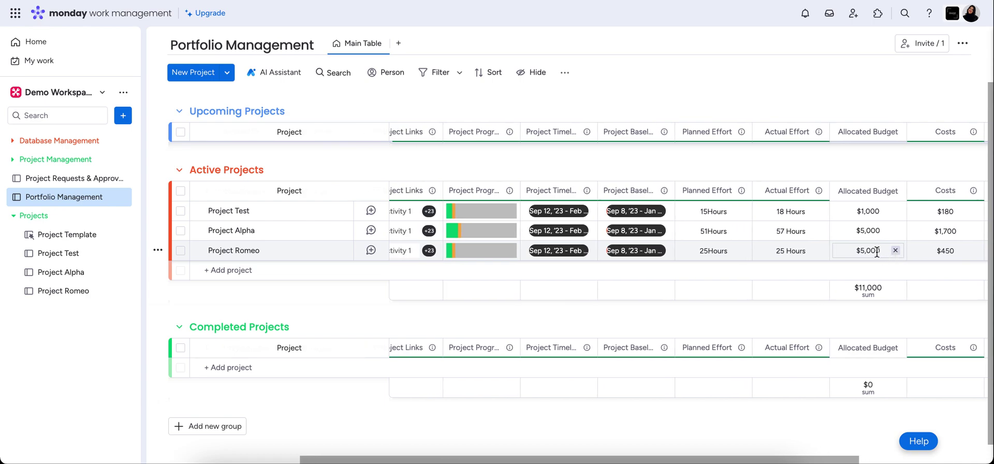
scroll(879, 256, left, 1)
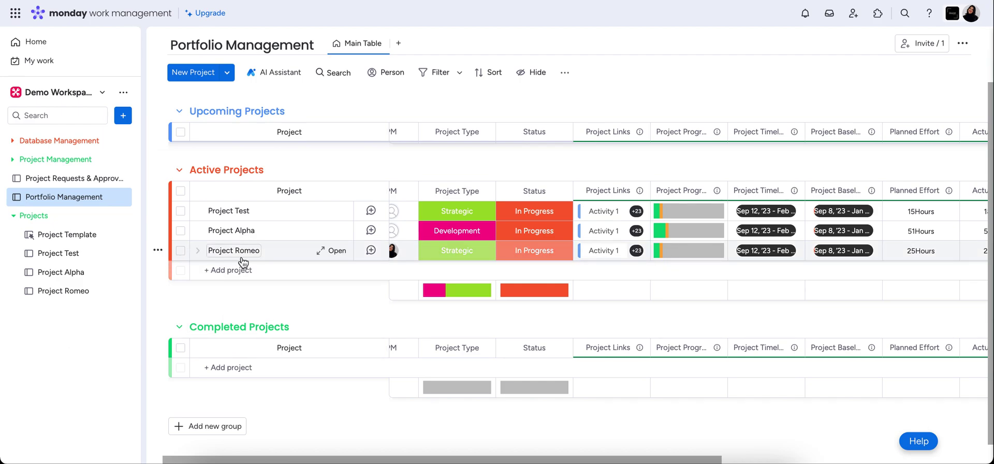
scroll(242, 258, down, 1)
scroll(242, 258, up, 3)
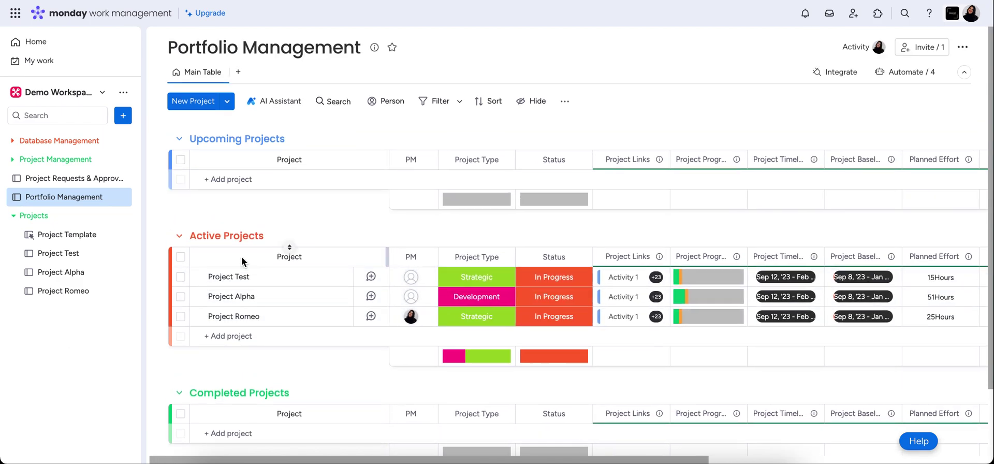
scroll(242, 257, down, 1)
scroll(243, 260, up, 2)
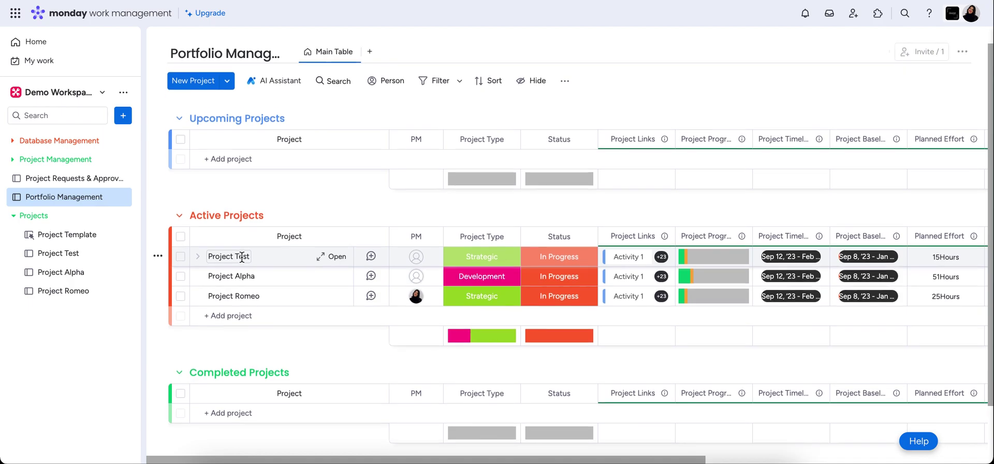
scroll(243, 262, down, 1)
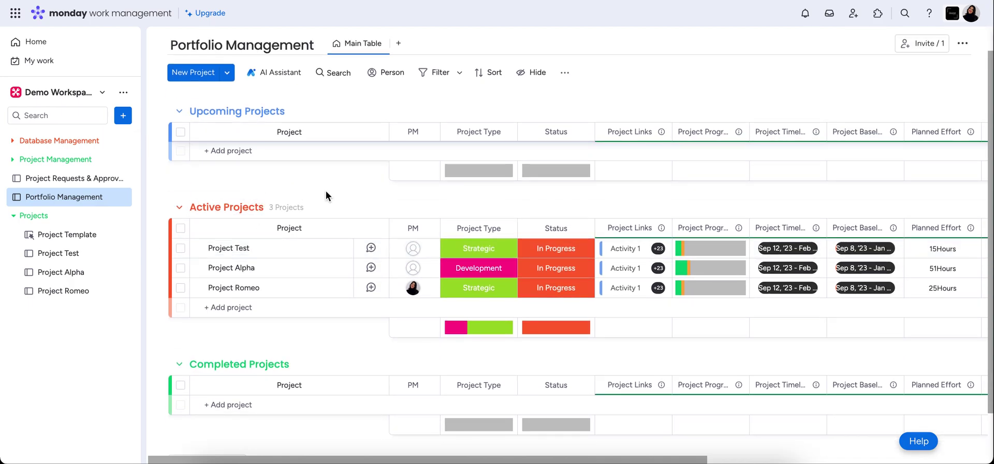